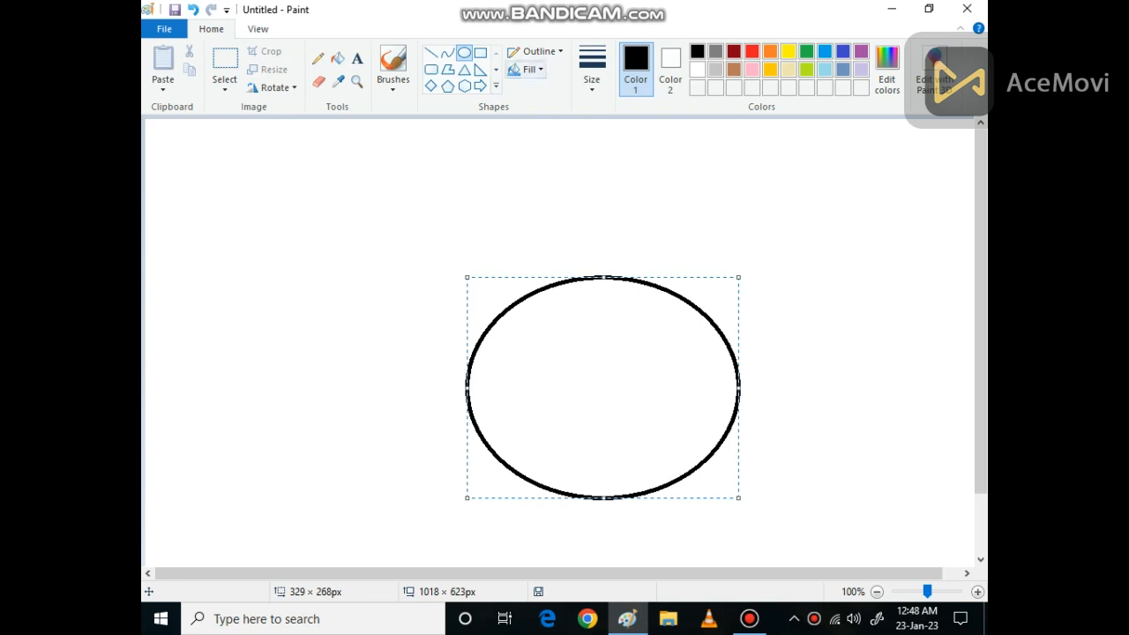
- Draw two small circular eyes side by side, about 40 × 37 px each, in the right half of the large ellipse
click(599, 265)
drag(618, 369, 691, 406)
click(666, 367)
key(Up)
key(Up)
key(Up)
key(Up)
key(Up)
key(Up)
key(Up)
key(Up)
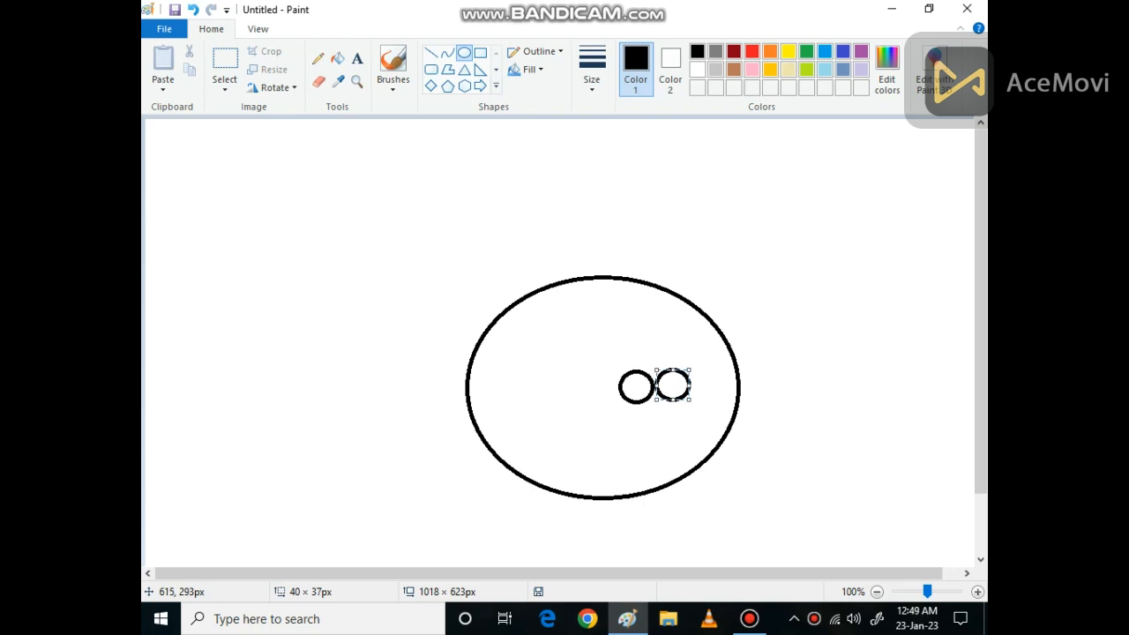
key(Left)
click(642, 348)
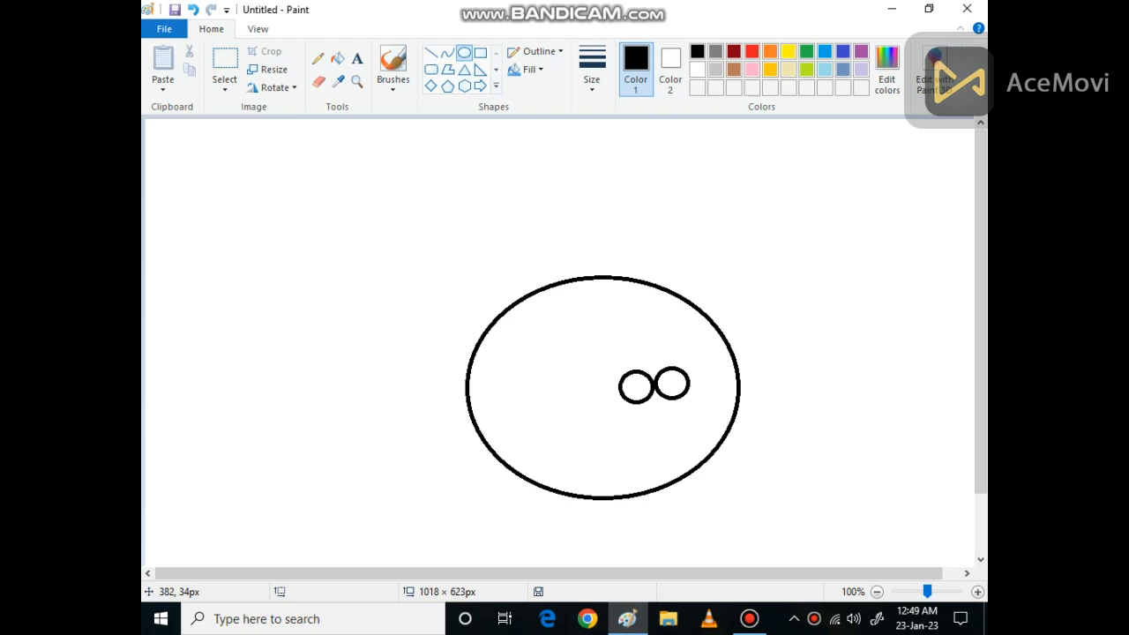
- Draw the eyebrows as two pairs of parallel straight lines rising in a V shape from the point where the eyes meet
click(431, 52)
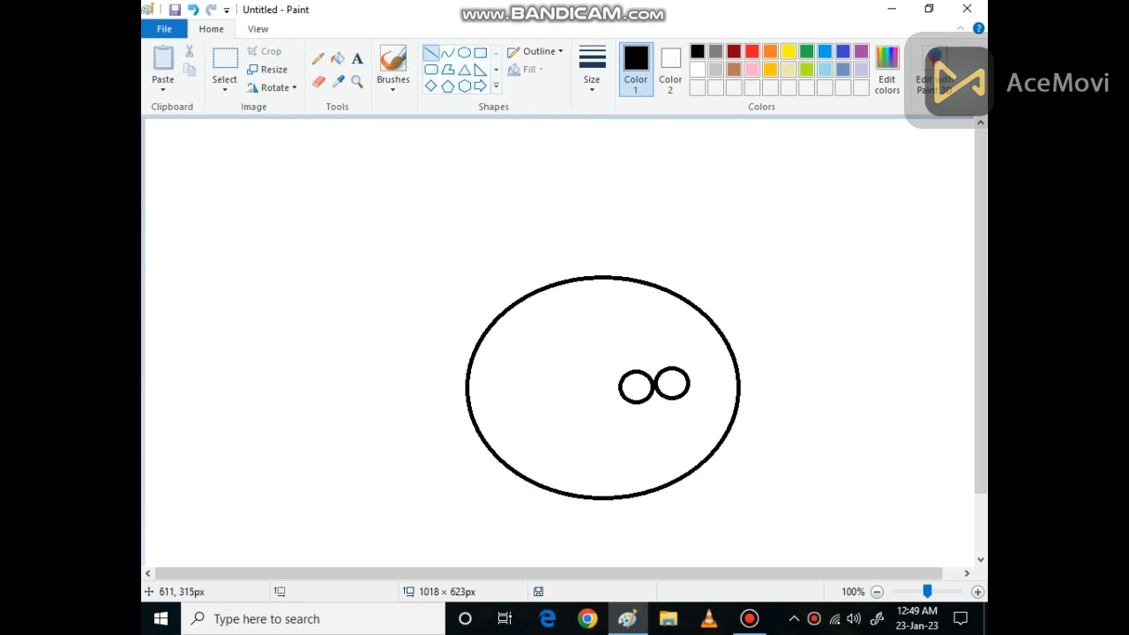
mouse_move(656, 383)
mouse_down()
mouse_move(646, 366)
mouse_move(600, 353)
mouse_up()
click(658, 380)
drag(655, 382, 689, 343)
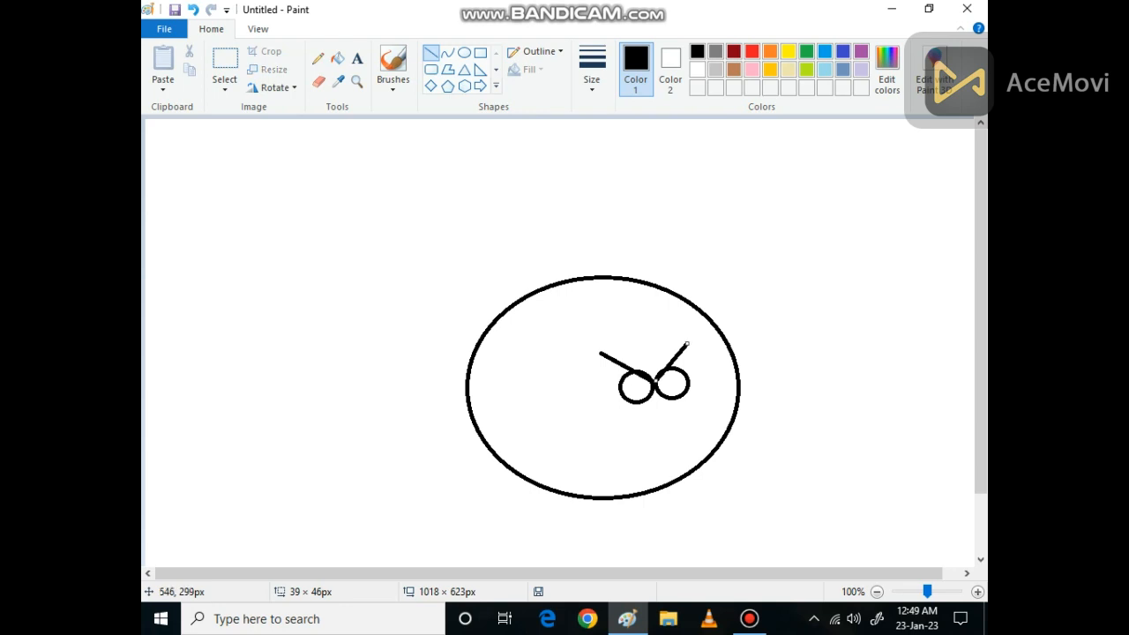
click(673, 381)
drag(651, 375, 602, 343)
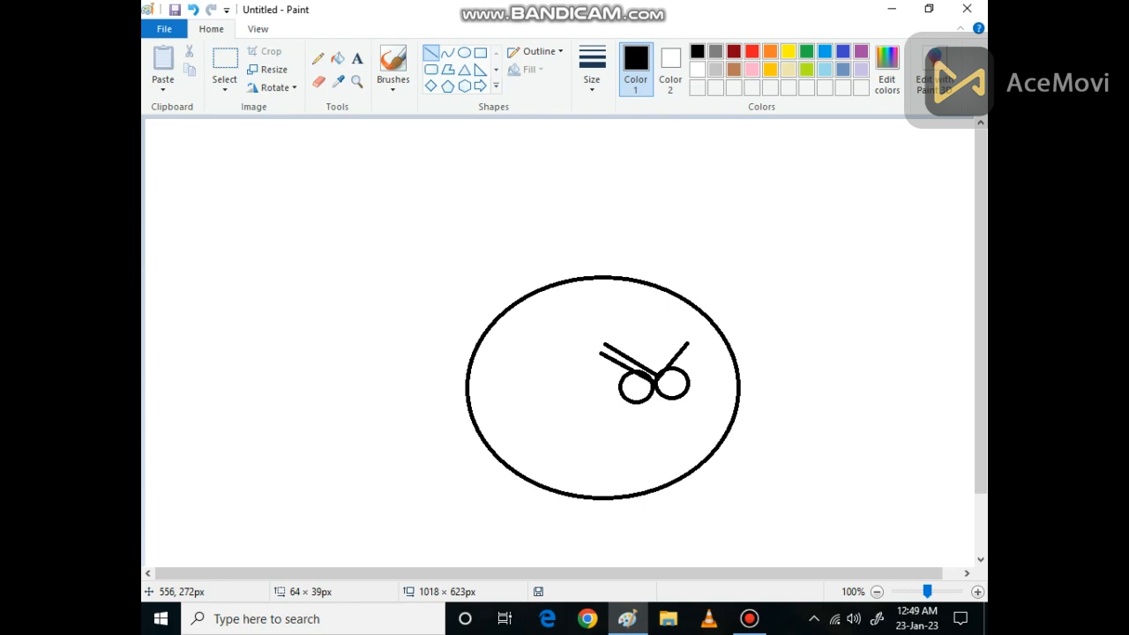
click(658, 338)
drag(651, 377, 683, 340)
click(682, 338)
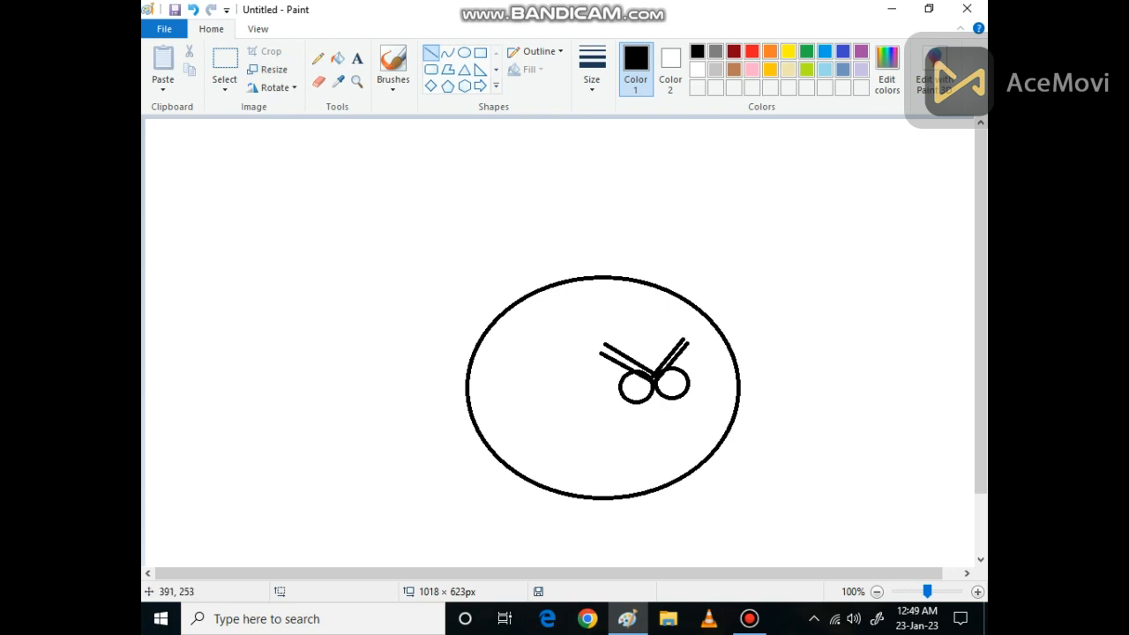
- Draw three narrow tail feathers with straight lines fanning out from the body's left edge, and close their outer ends
drag(466, 372, 400, 348)
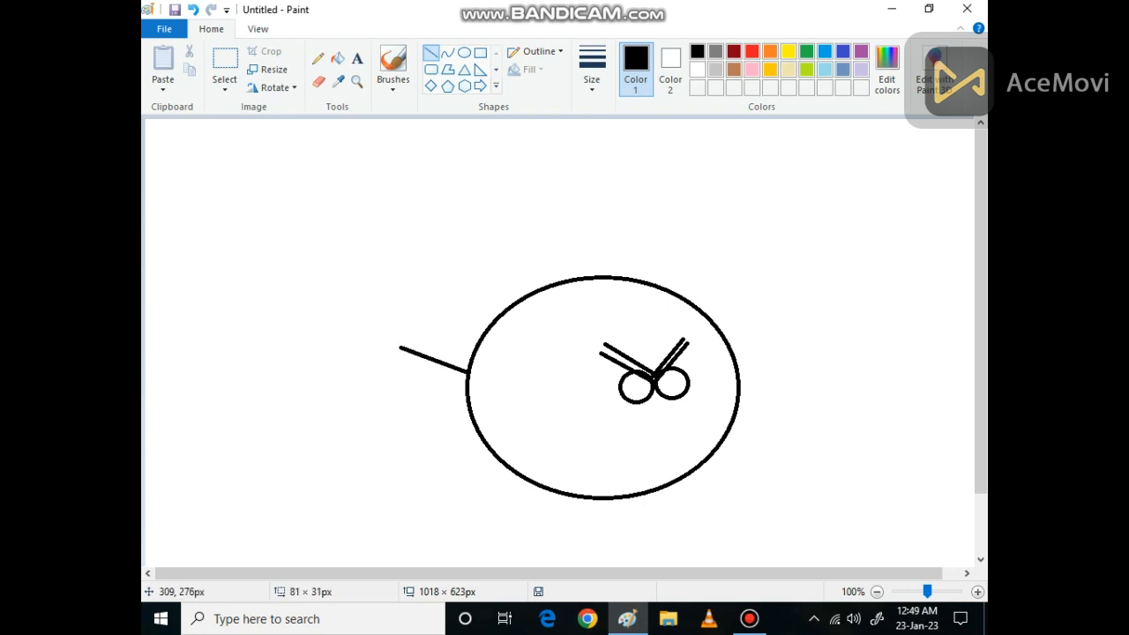
click(455, 391)
drag(466, 382, 401, 360)
click(468, 391)
drag(467, 391, 380, 394)
drag(467, 404, 369, 410)
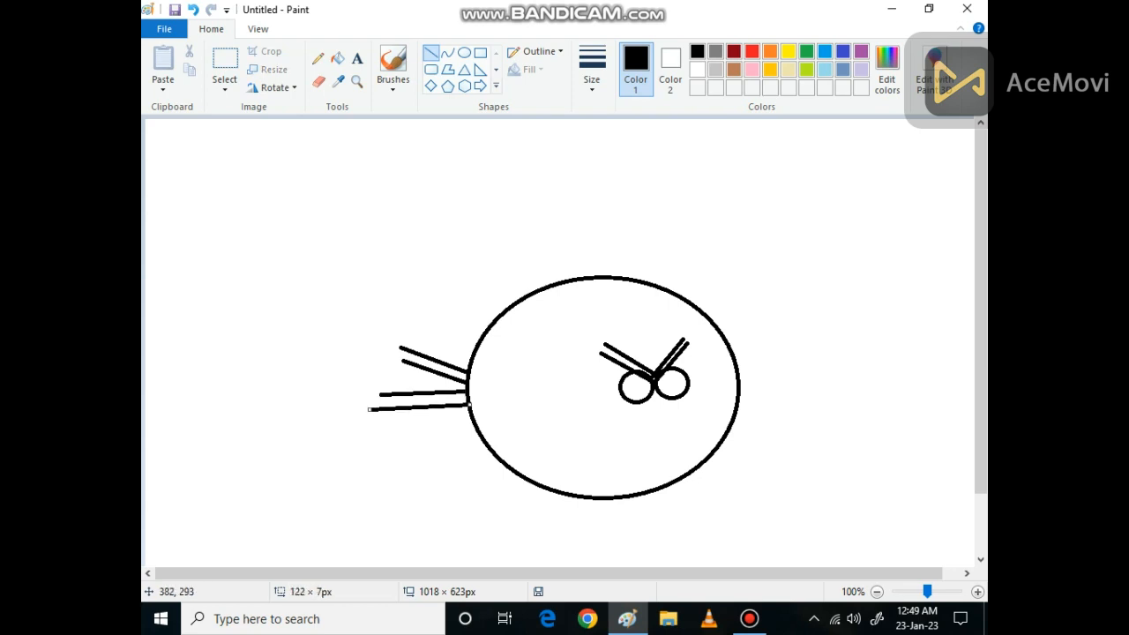
drag(467, 386, 370, 357)
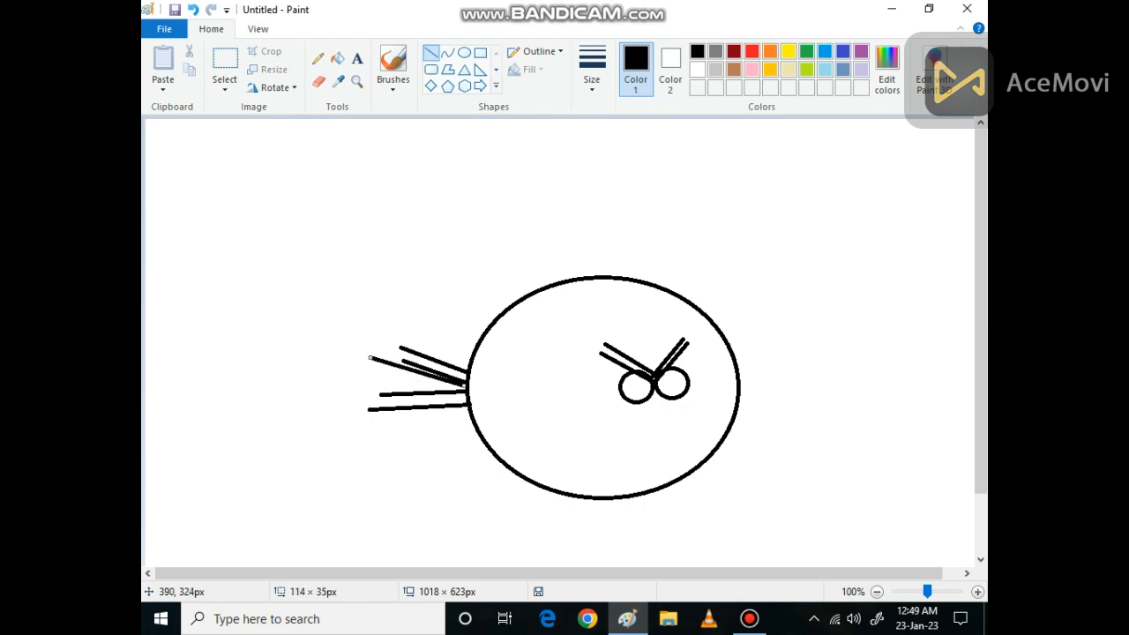
mouse_move(466, 388)
mouse_down()
mouse_move(360, 368)
mouse_move(400, 351)
mouse_move(370, 409)
mouse_up()
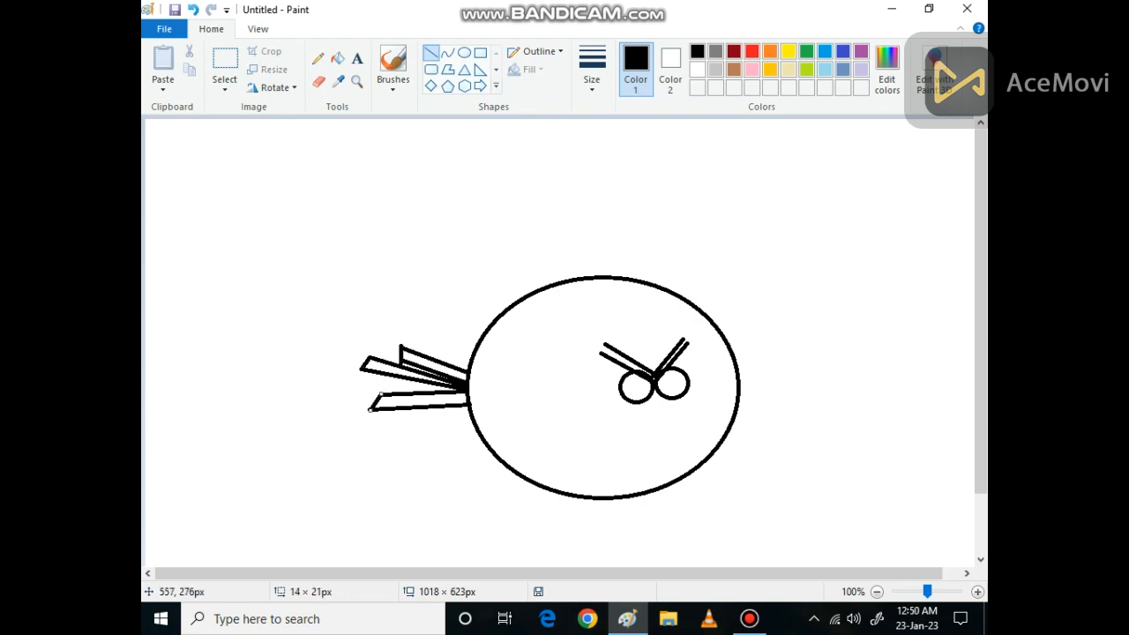
- Close the outer ends of both eyebrows with short lines, redrawing the end of the right eyebrow
drag(604, 345, 601, 352)
drag(684, 338, 690, 343)
click(700, 281)
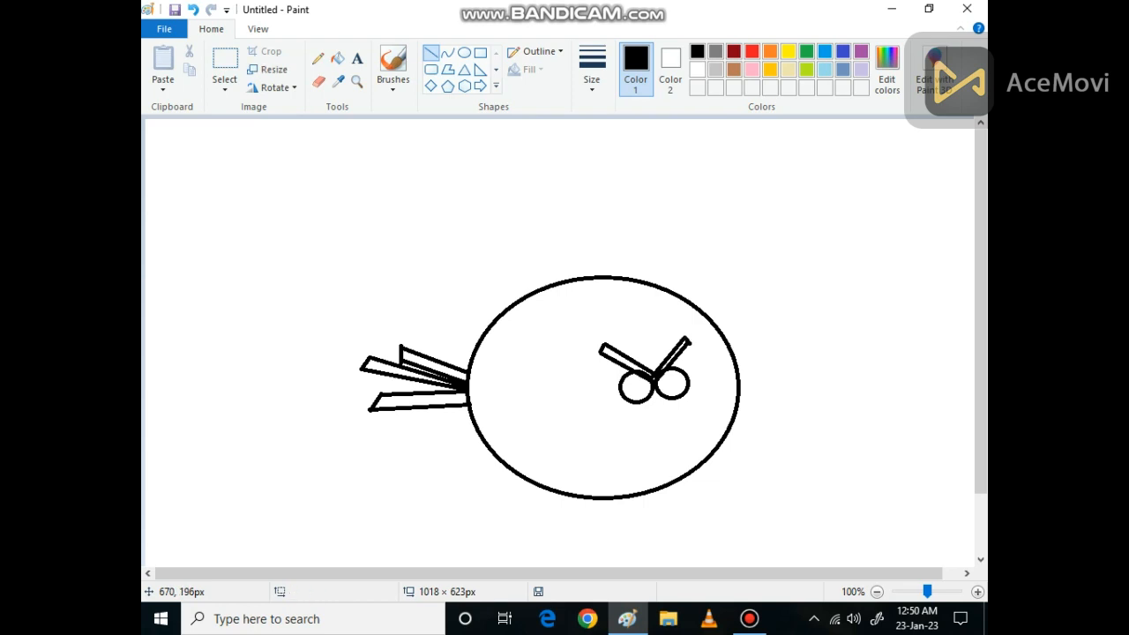
click(192, 10)
drag(683, 339, 687, 343)
click(714, 303)
- Draw a pointed beak below the eyes with the Curve tool, using an upper edge, a left edge and a lower edge
click(447, 53)
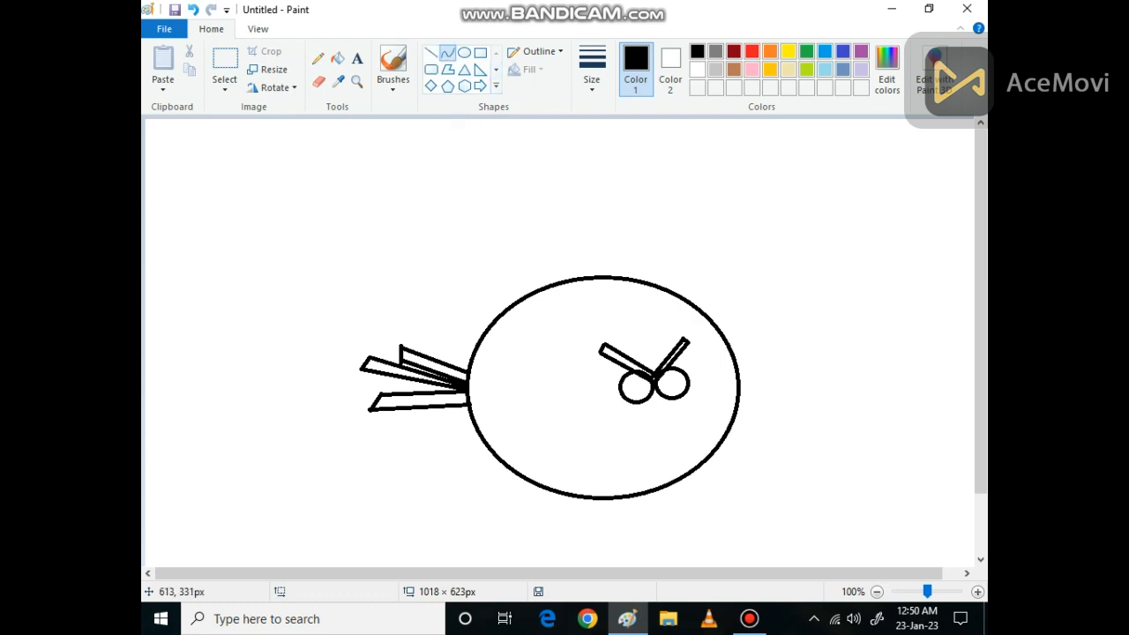
drag(653, 393, 692, 405)
click(635, 415)
click(193, 9)
drag(645, 402, 645, 426)
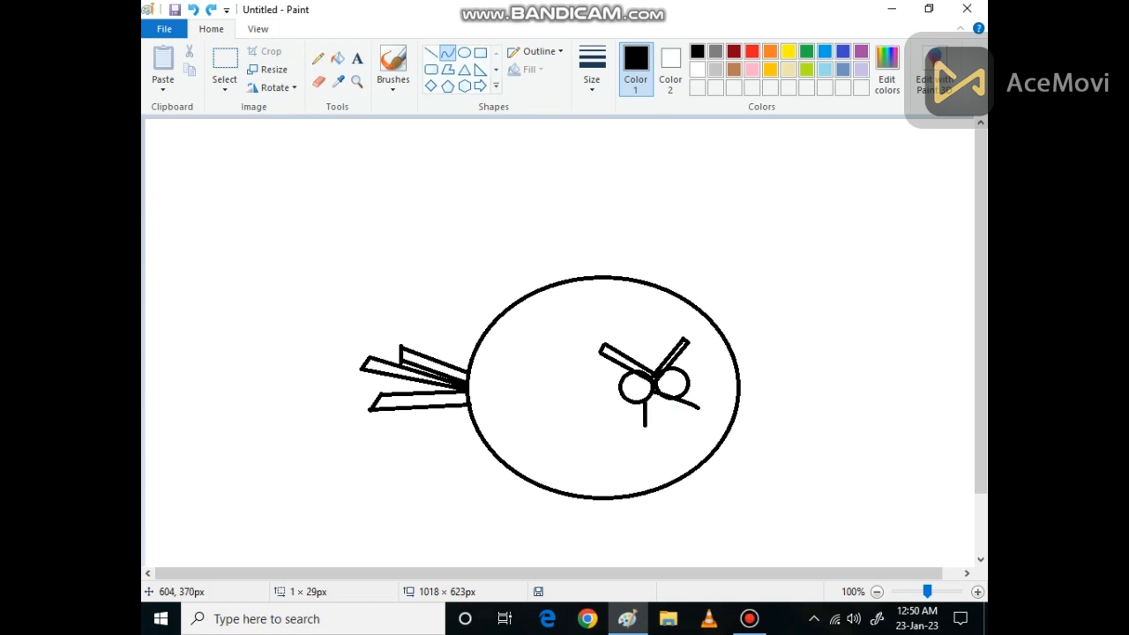
key(ctrl+z)
mouse_move(643, 397)
mouse_down()
mouse_move(646, 429)
mouse_move(697, 410)
mouse_move(652, 426)
mouse_up()
click(666, 448)
click(502, 331)
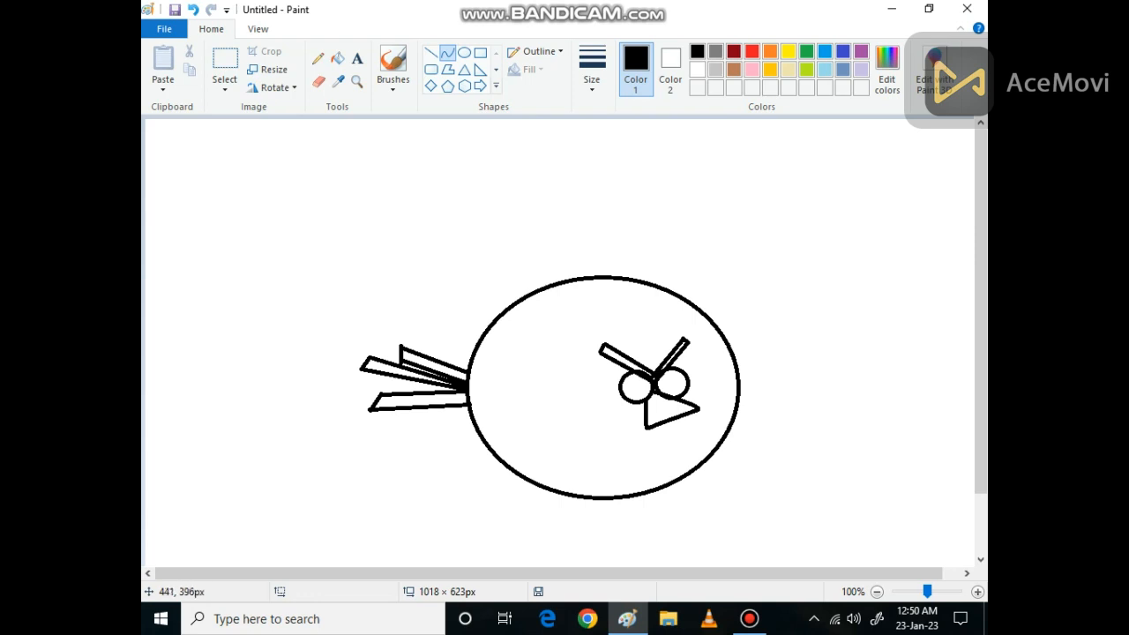
- Try a black line across the lower body, undo it and switch the drawing colour to red
drag(500, 456, 629, 411)
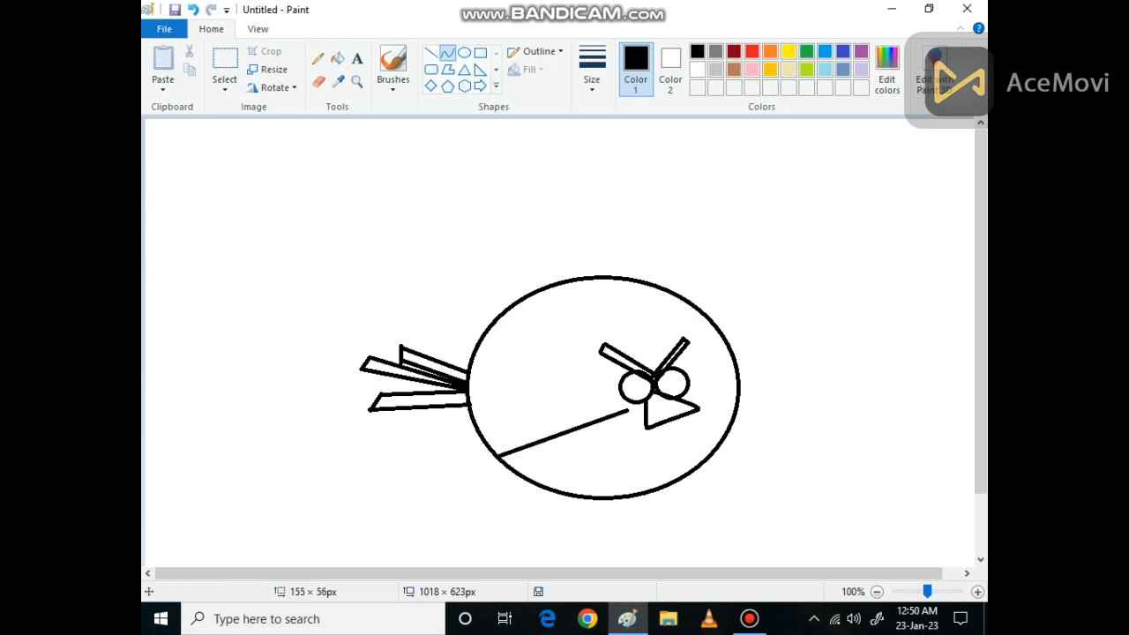
click(194, 10)
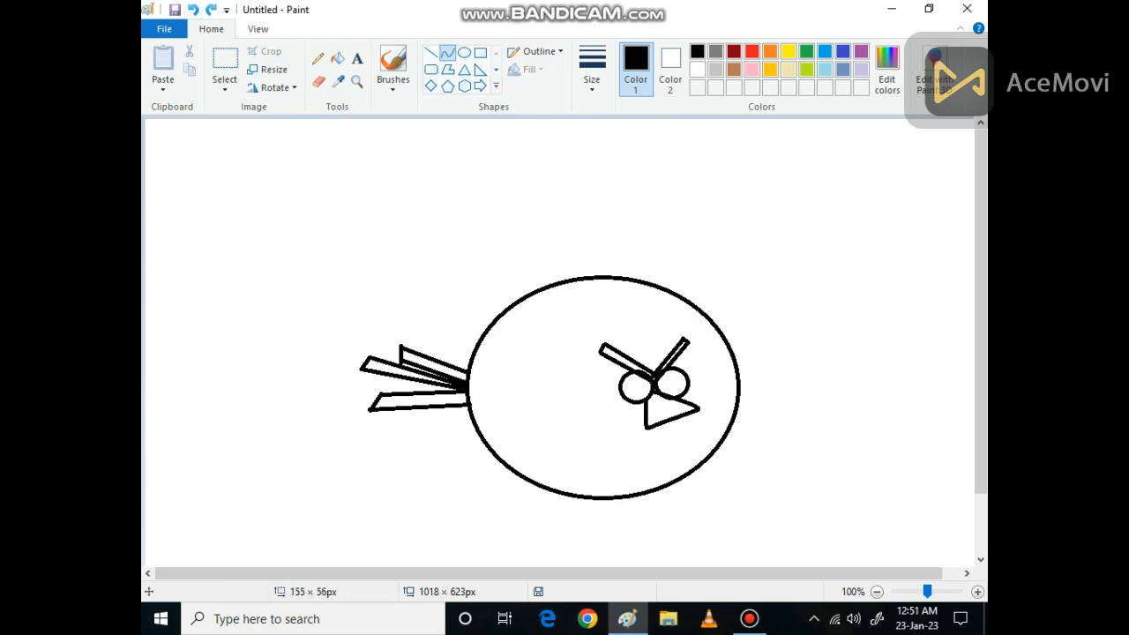
click(751, 51)
drag(494, 453, 626, 399)
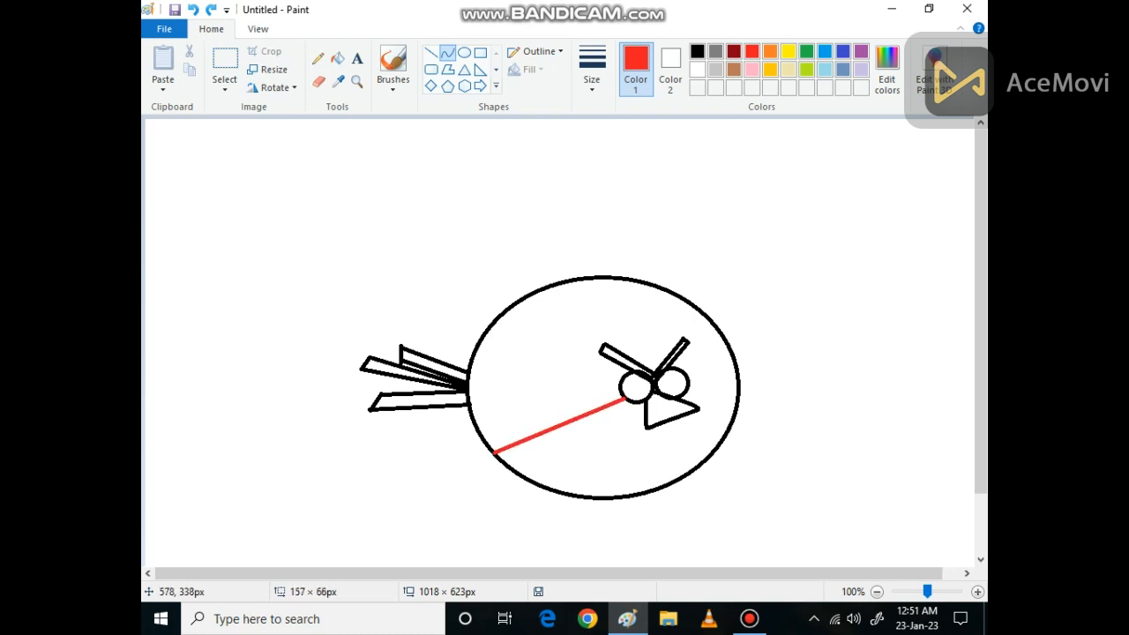
drag(545, 425, 561, 454)
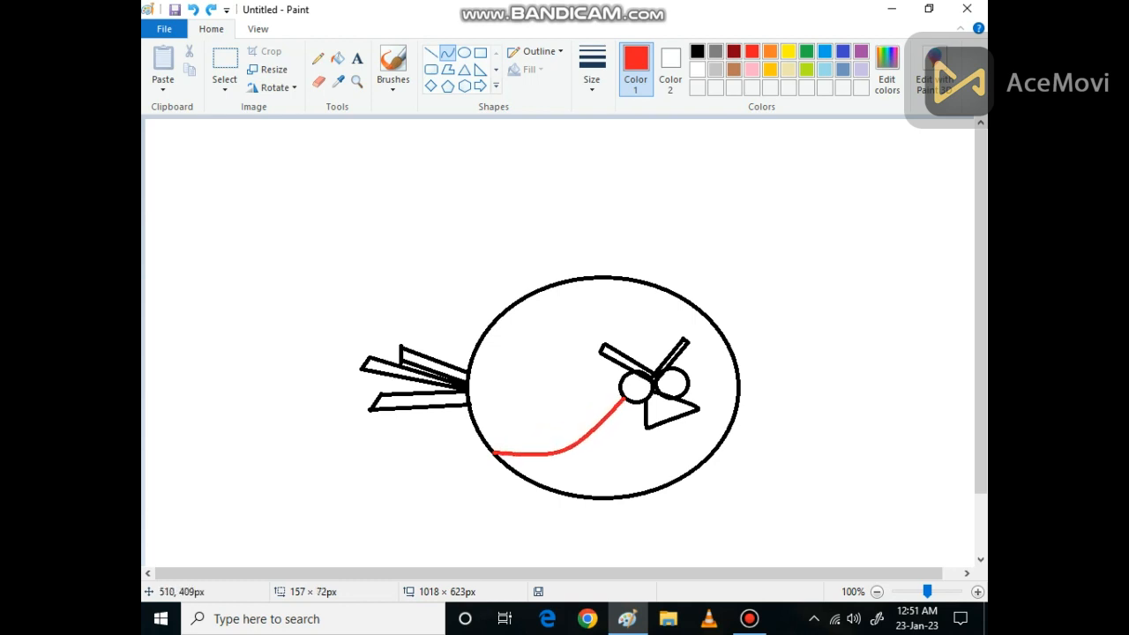
key(ctrl+z)
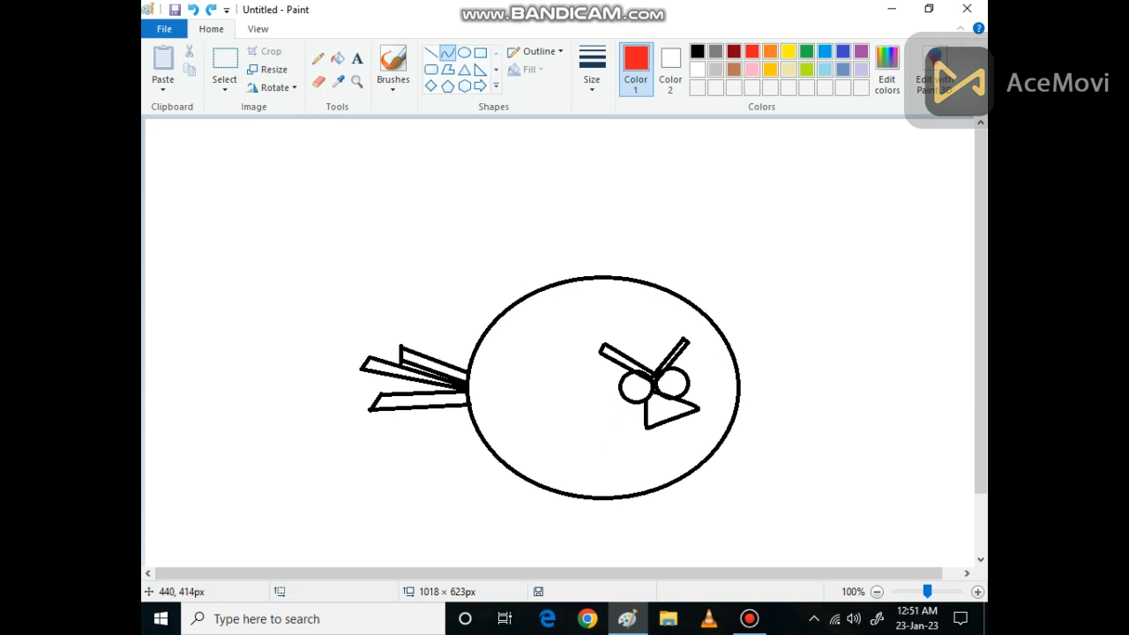
- Draw a red line about 136 × 78 px from the body's lower-left outline to the left eye and bend it slightly downward
mouse_move(511, 464)
mouse_down()
mouse_move(575, 440)
mouse_move(624, 397)
mouse_up()
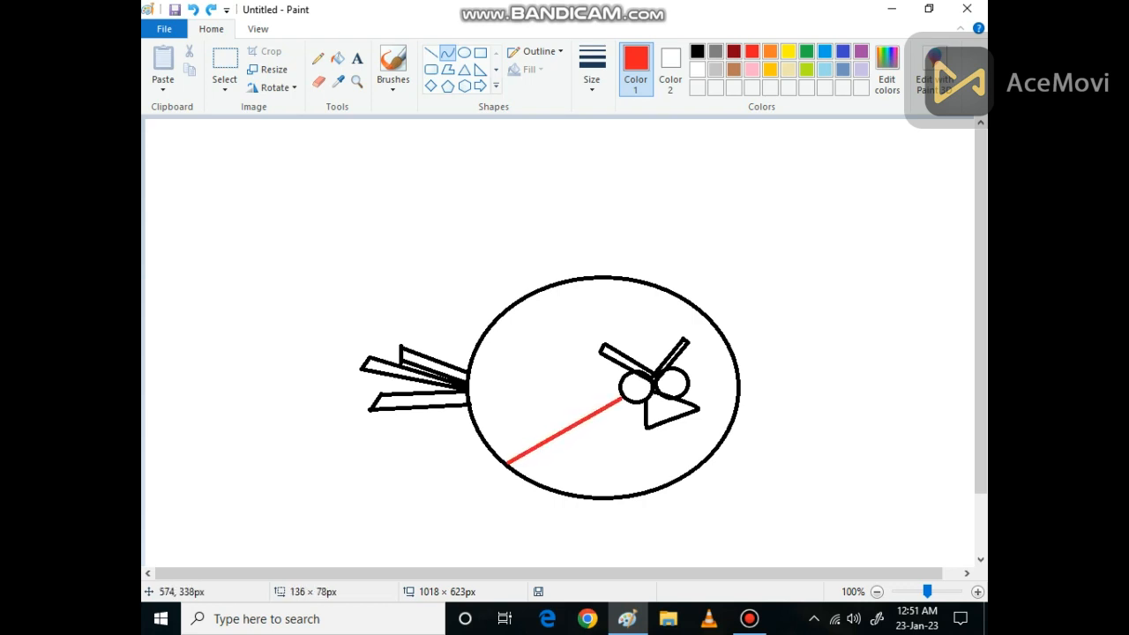
drag(593, 454, 605, 461)
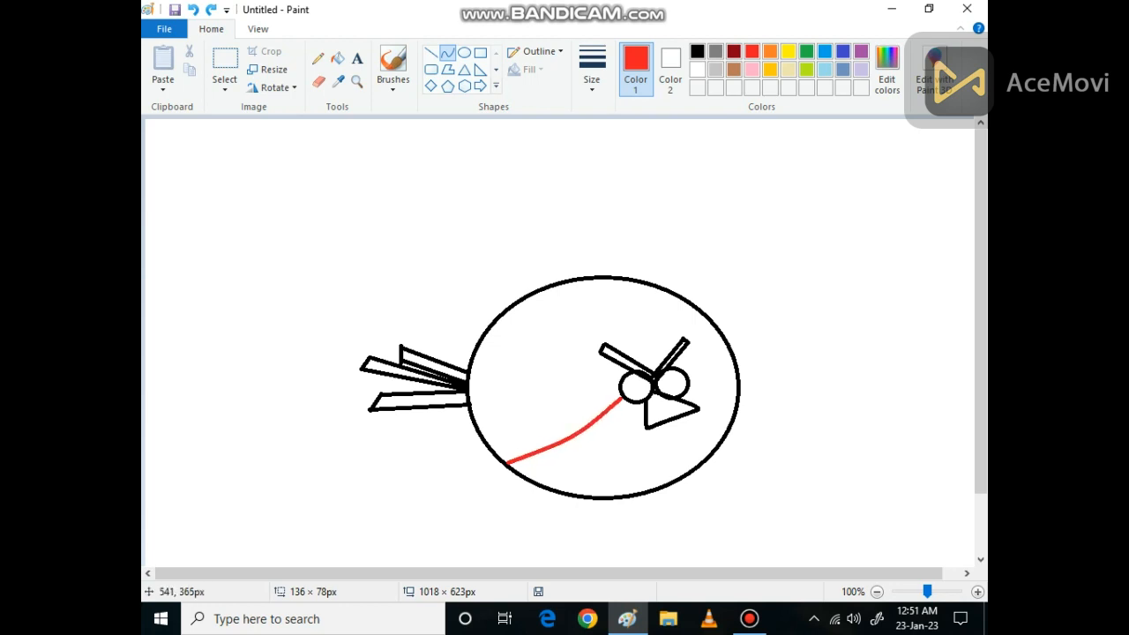
click(592, 421)
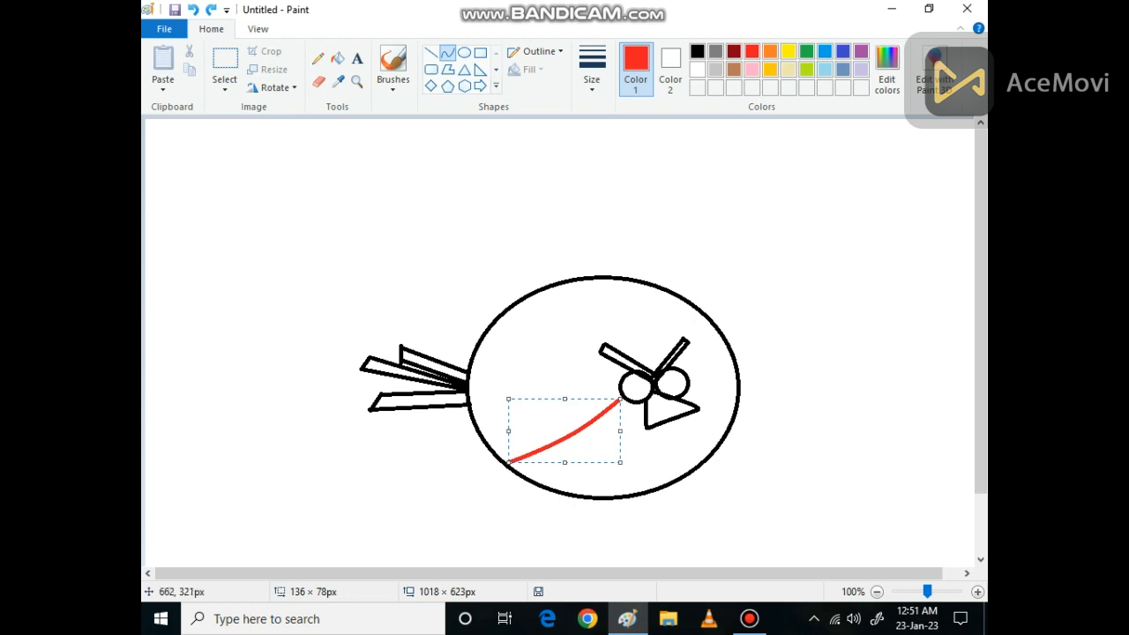
- Draw a slightly sagging red curve about 54 × 12 px from the right eye to the body's right edge
drag(688, 385, 732, 385)
click(192, 10)
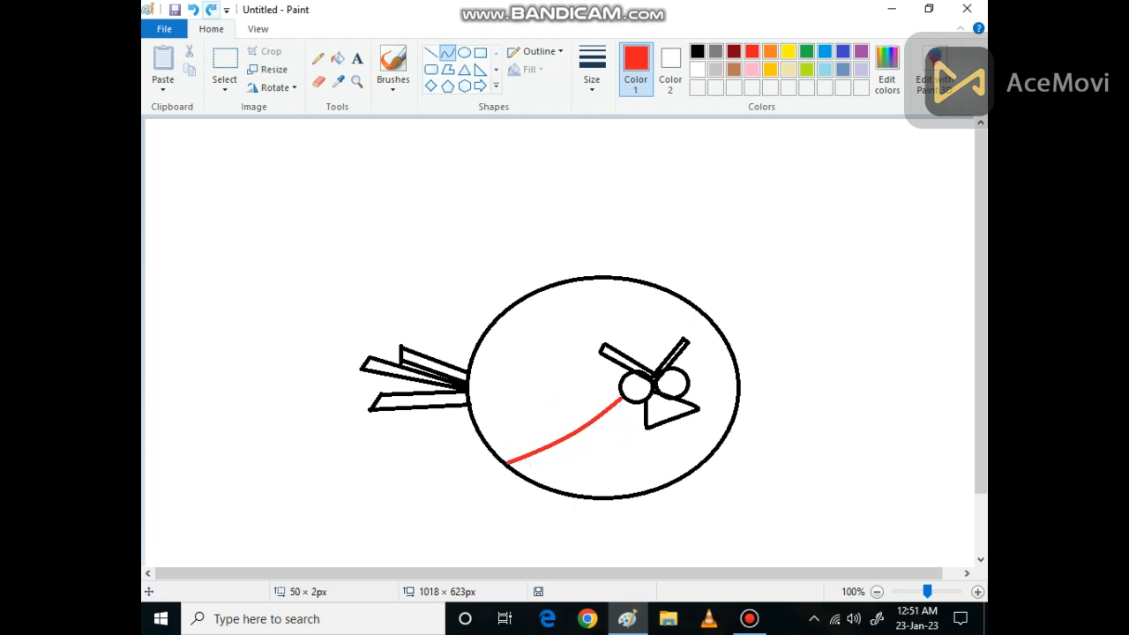
mouse_move(693, 384)
mouse_down()
mouse_move(739, 379)
mouse_move(749, 409)
mouse_up()
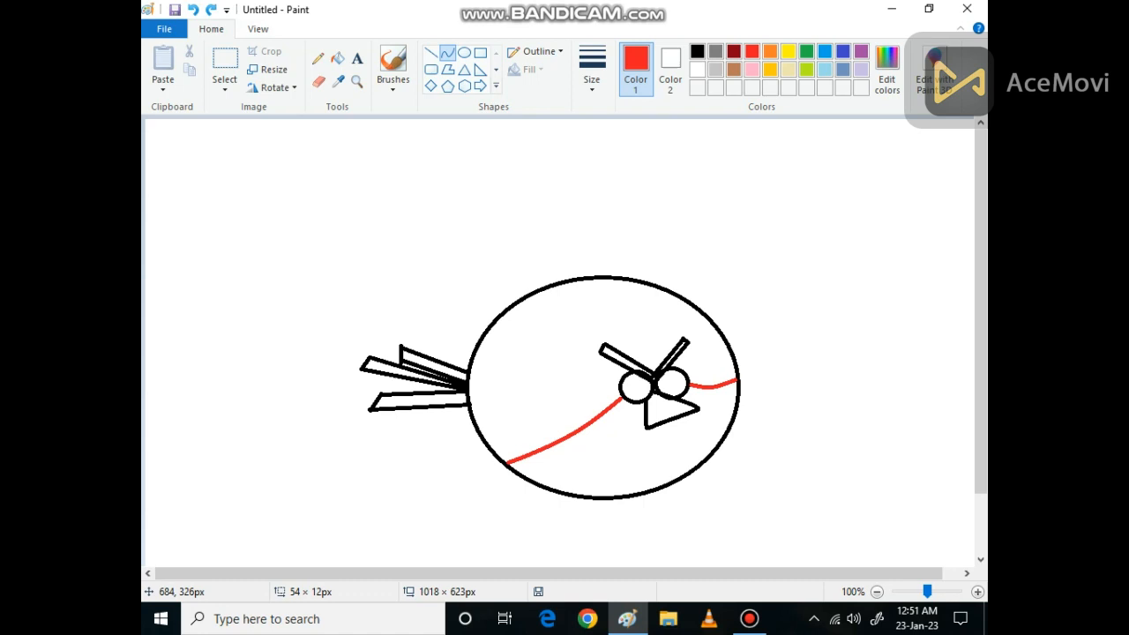
click(709, 387)
click(738, 289)
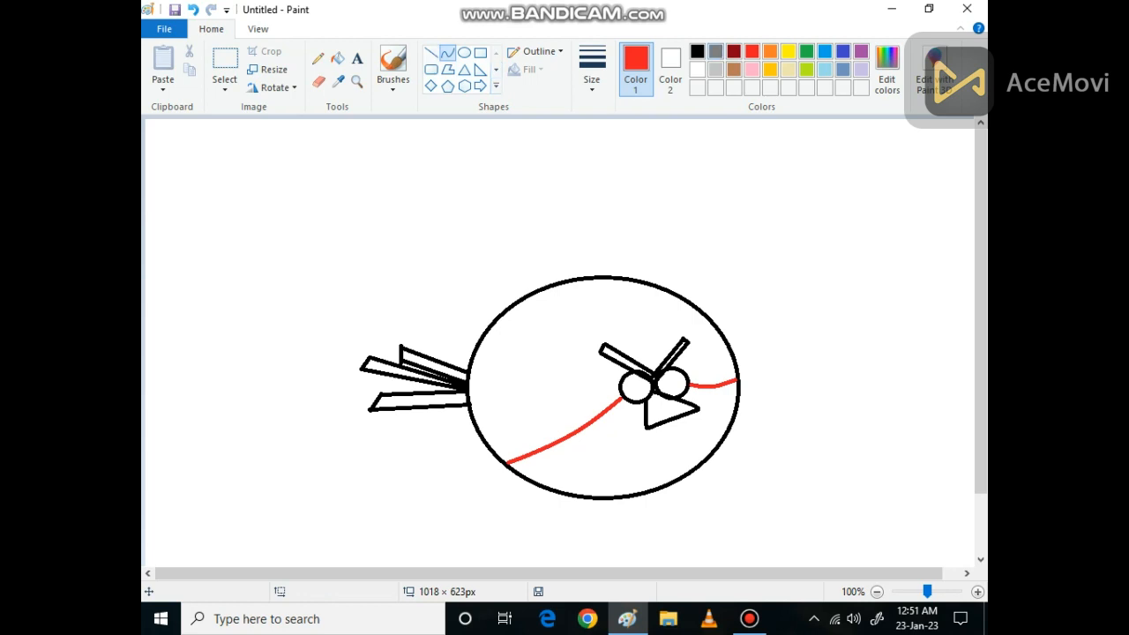
- Draw the left head feather in black with curves, sweeping up and left from the top of the body
click(697, 51)
mouse_move(620, 277)
mouse_down()
mouse_move(555, 231)
mouse_move(571, 224)
mouse_move(603, 251)
mouse_move(616, 284)
mouse_move(605, 189)
mouse_move(567, 208)
mouse_move(520, 263)
mouse_move(520, 249)
mouse_up()
drag(594, 208, 650, 279)
click(193, 10)
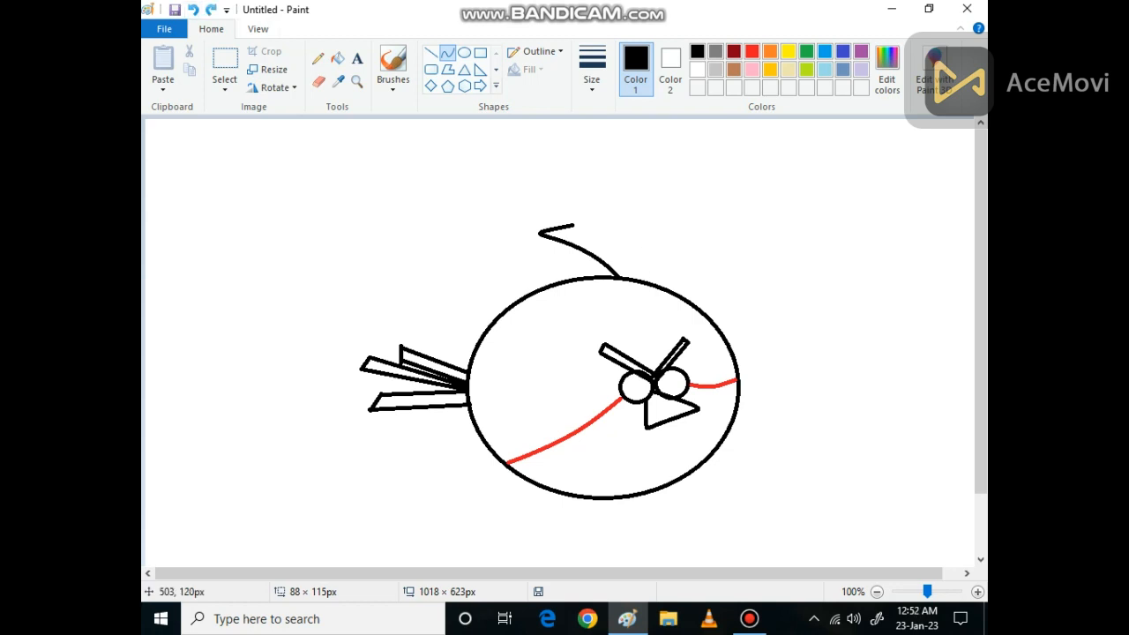
mouse_move(574, 224)
mouse_down()
mouse_move(609, 225)
mouse_move(646, 274)
mouse_up()
mouse_move(646, 276)
mouse_down()
mouse_move(630, 238)
mouse_move(608, 224)
mouse_up()
drag(676, 265, 676, 265)
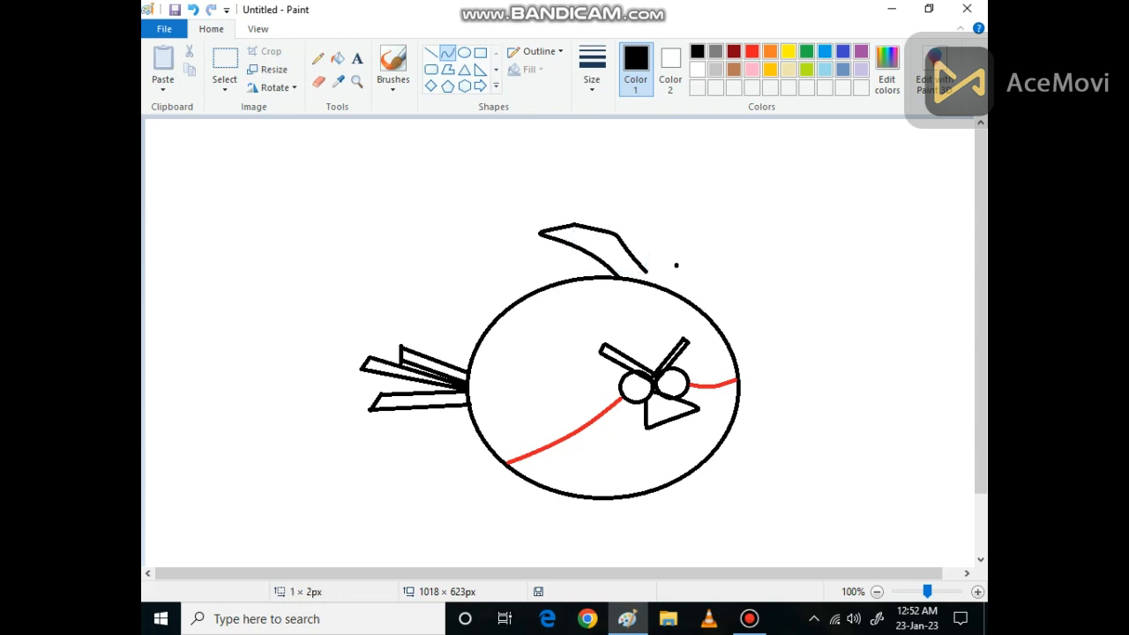
click(193, 10)
- Draw a taller, rounded second head feather with black curves, ending on the body's upper-right outline
drag(649, 272, 691, 202)
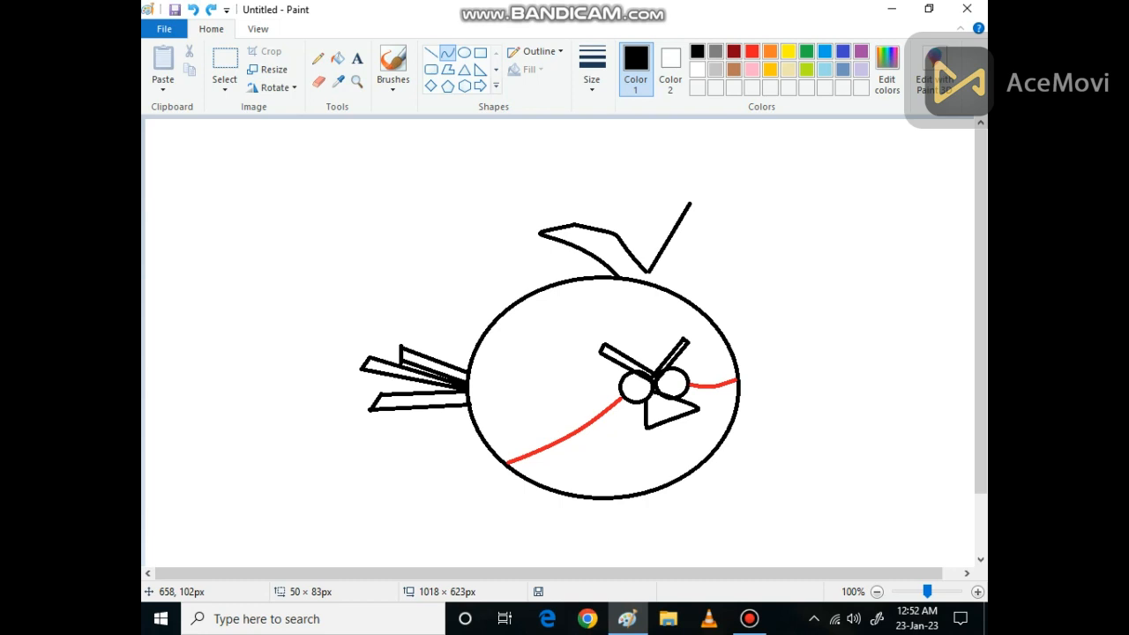
drag(711, 246, 591, 181)
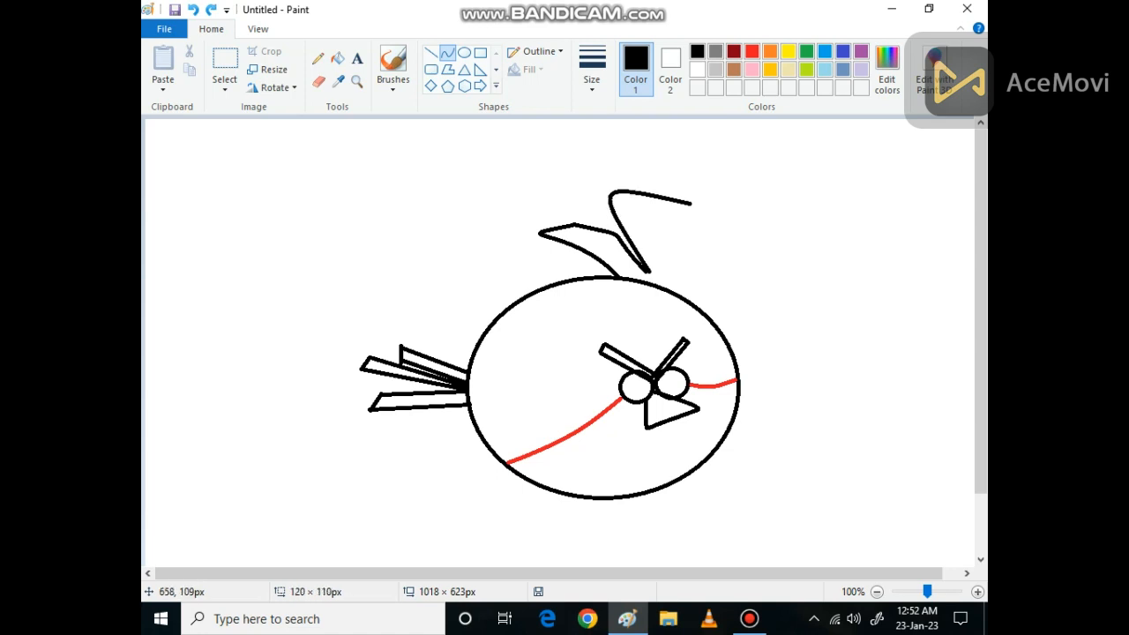
click(691, 204)
click(701, 204)
mouse_move(691, 202)
mouse_down()
mouse_move(675, 294)
mouse_move(690, 303)
mouse_move(744, 285)
mouse_move(742, 243)
mouse_up()
click(748, 191)
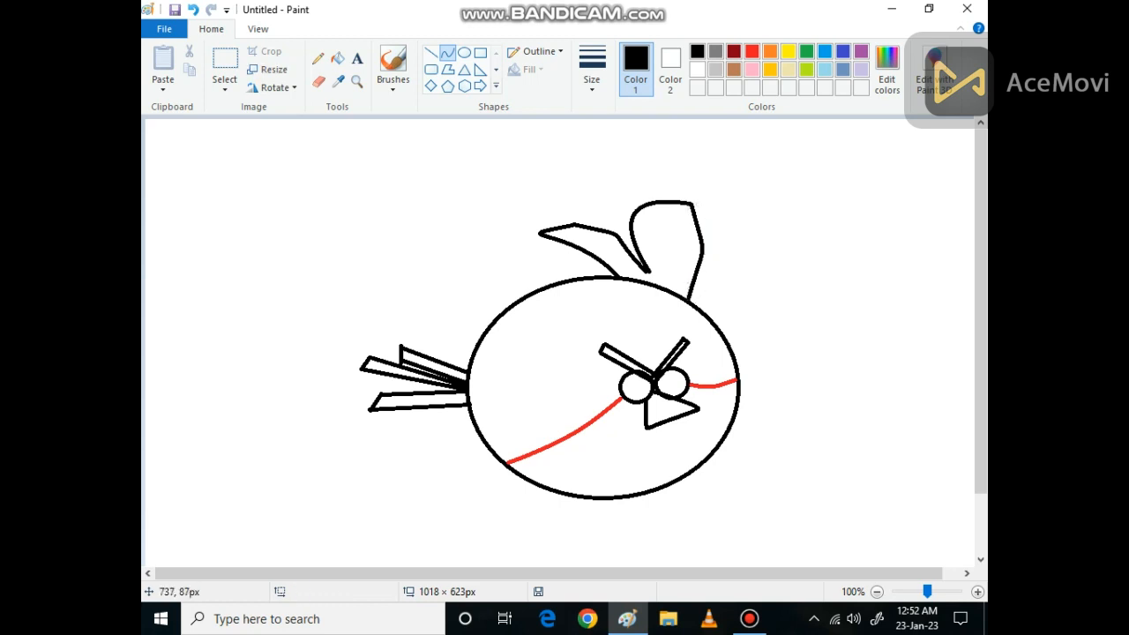
- Select an area of about 78 × 48 px at the base of the head feathers and delete the body outline inside it
click(225, 62)
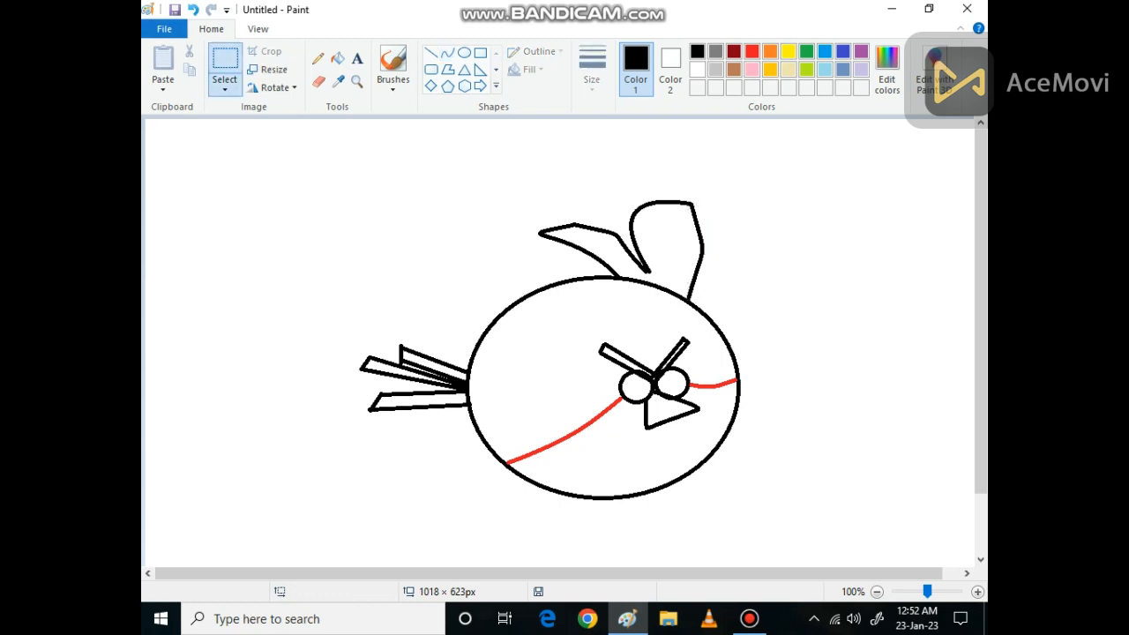
drag(622, 275, 685, 313)
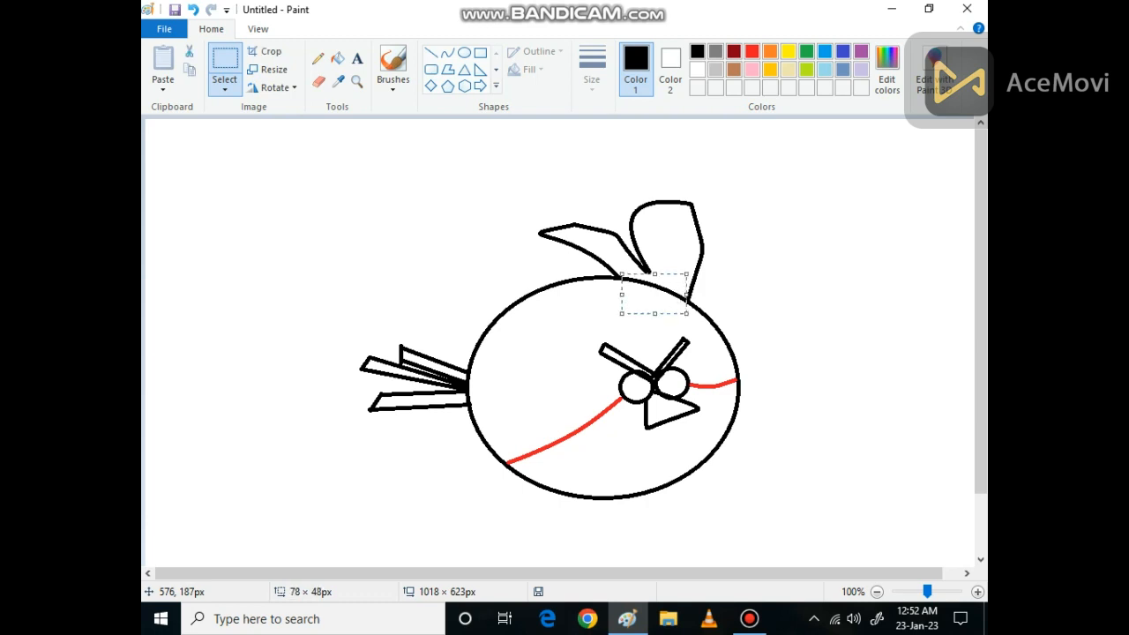
key(Delete)
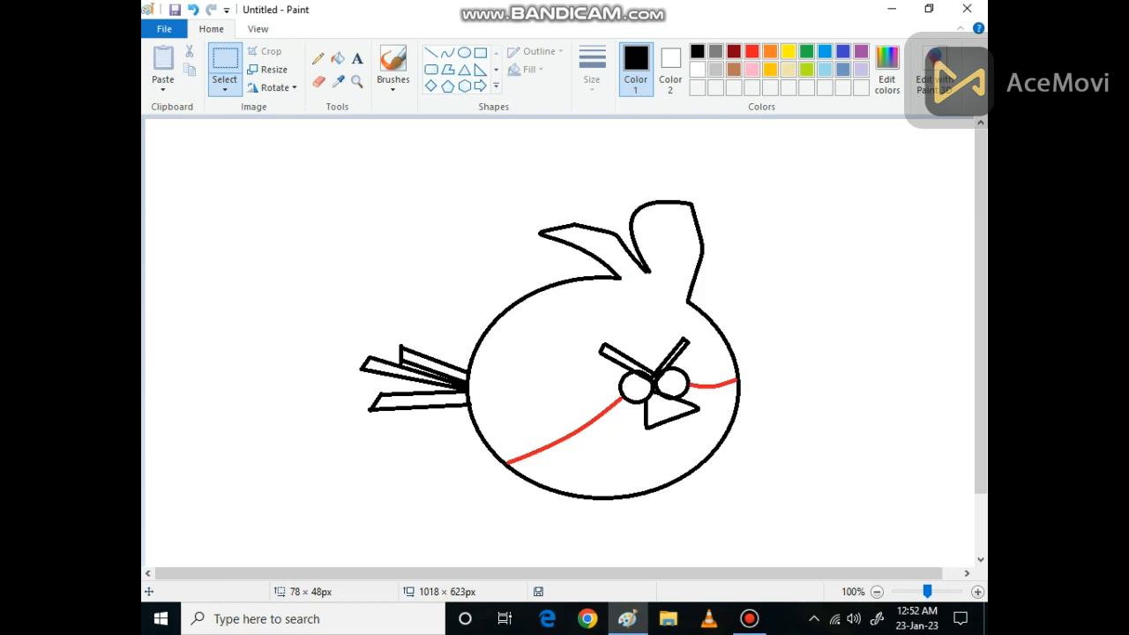
- Fill the upper body and the head feathers with red
click(338, 58)
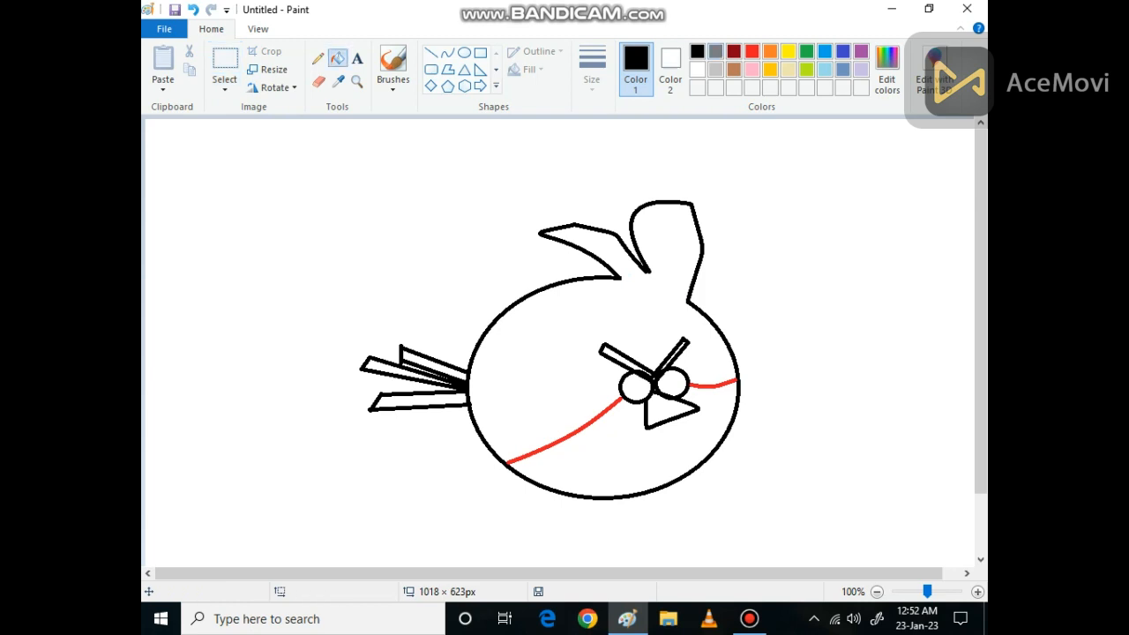
click(752, 51)
click(635, 339)
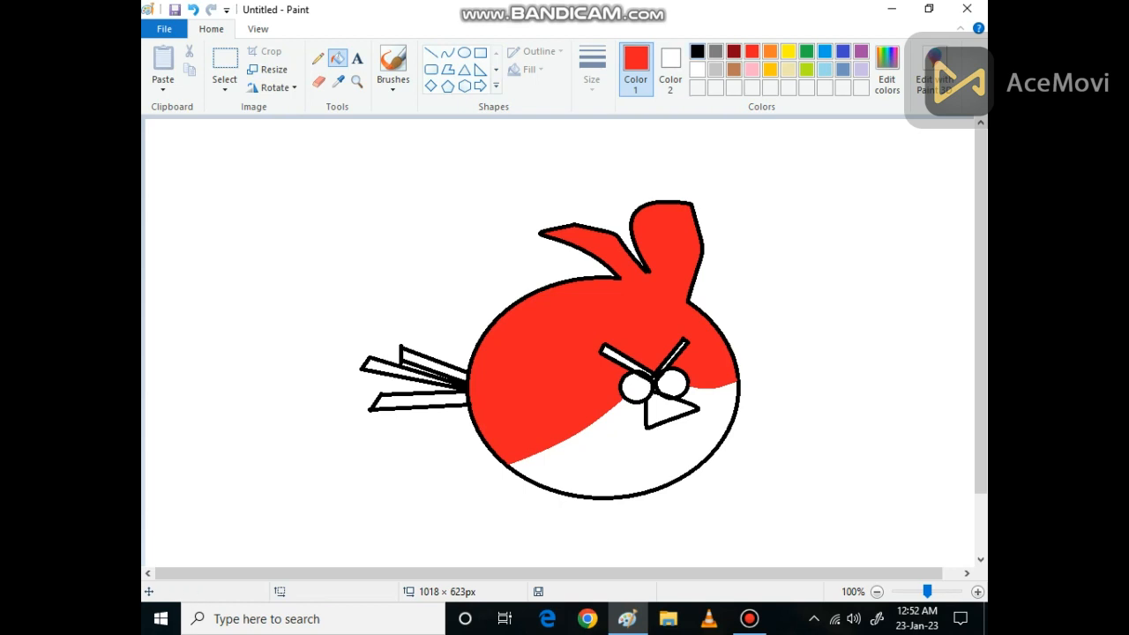
- Fill both eyebrows and the three tail feathers with black
click(697, 51)
click(626, 361)
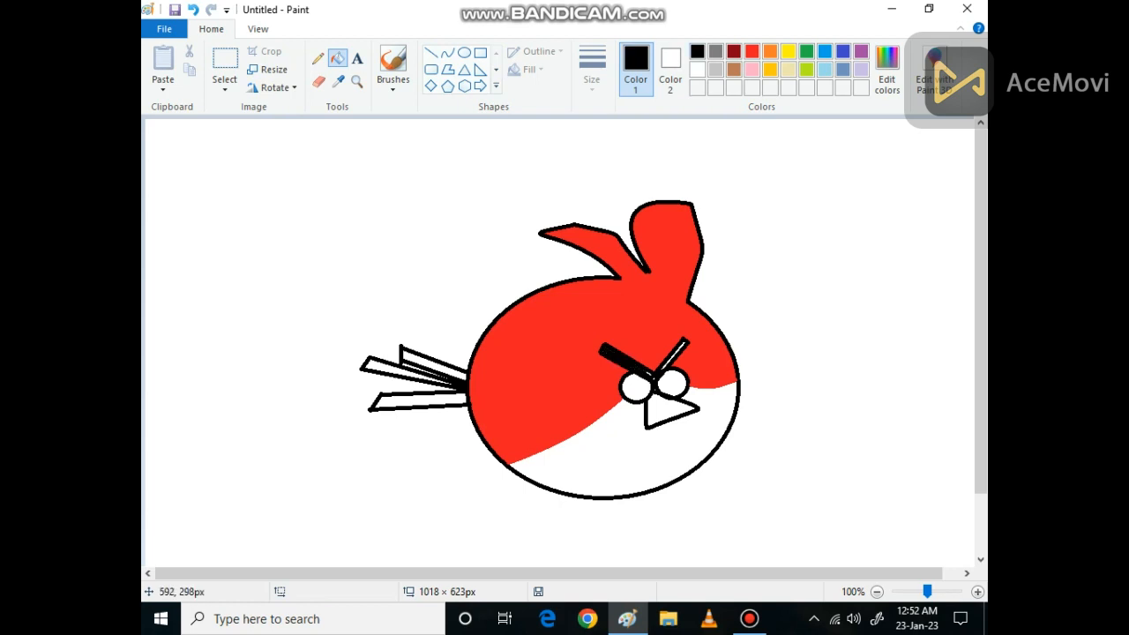
click(674, 357)
click(452, 399)
click(395, 375)
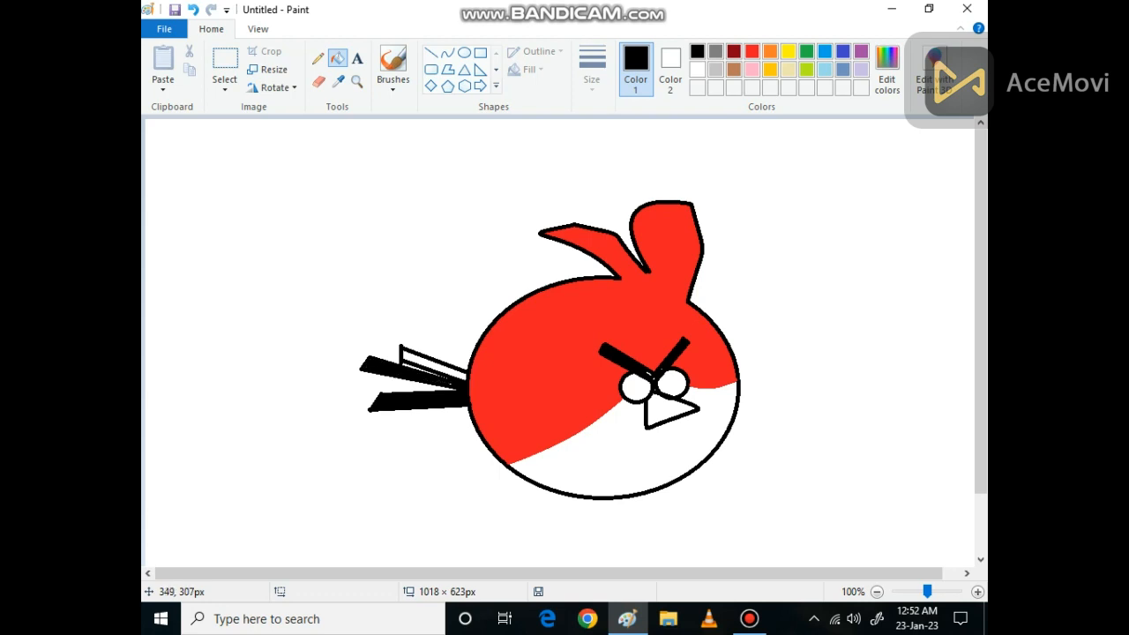
click(459, 380)
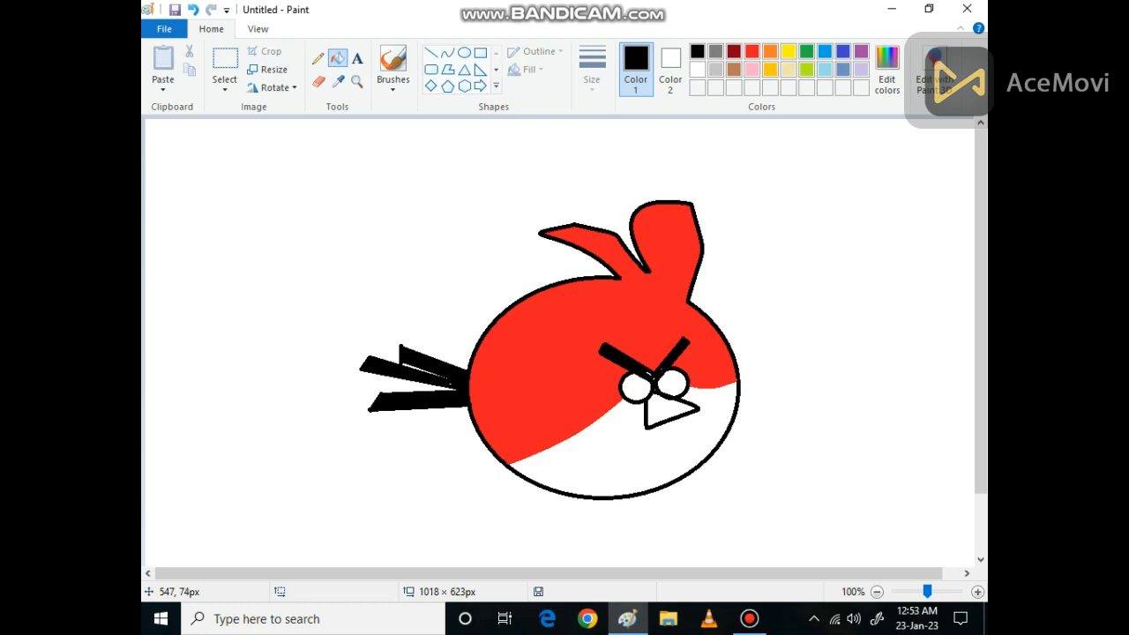
- Fill the beak with gold and draw a small black-outlined oval pupil in each eye
click(771, 69)
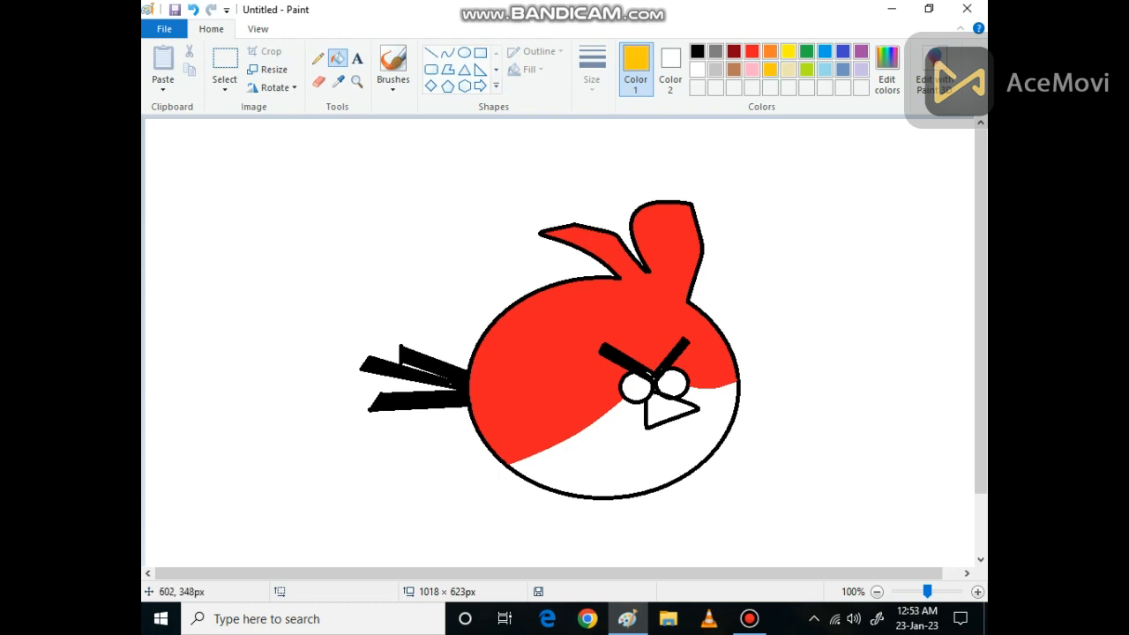
click(664, 410)
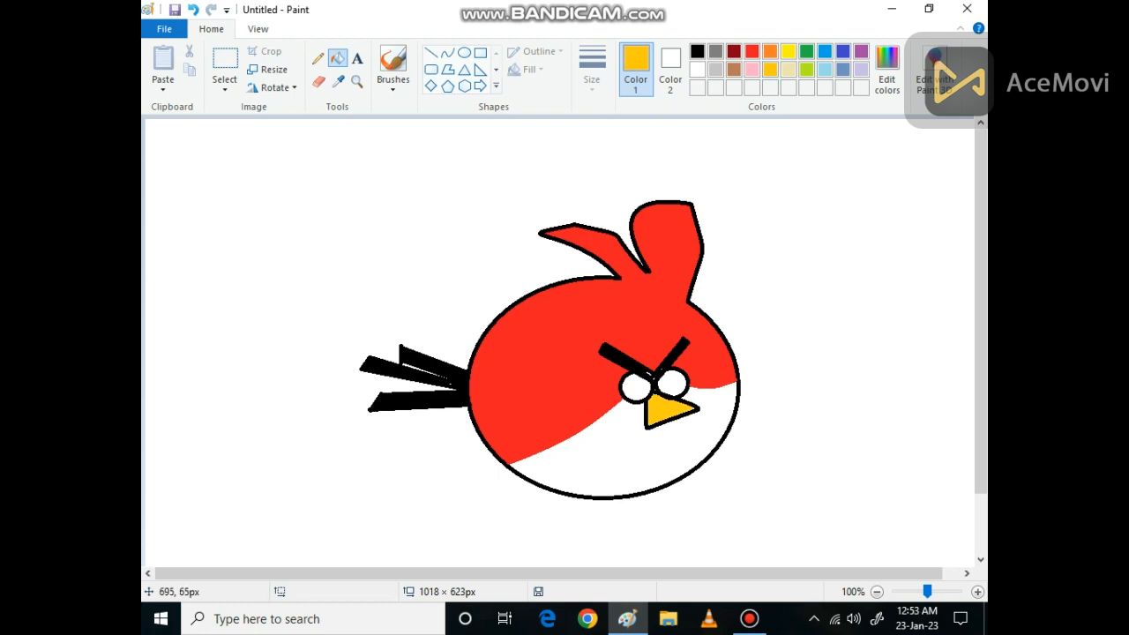
click(464, 52)
click(697, 51)
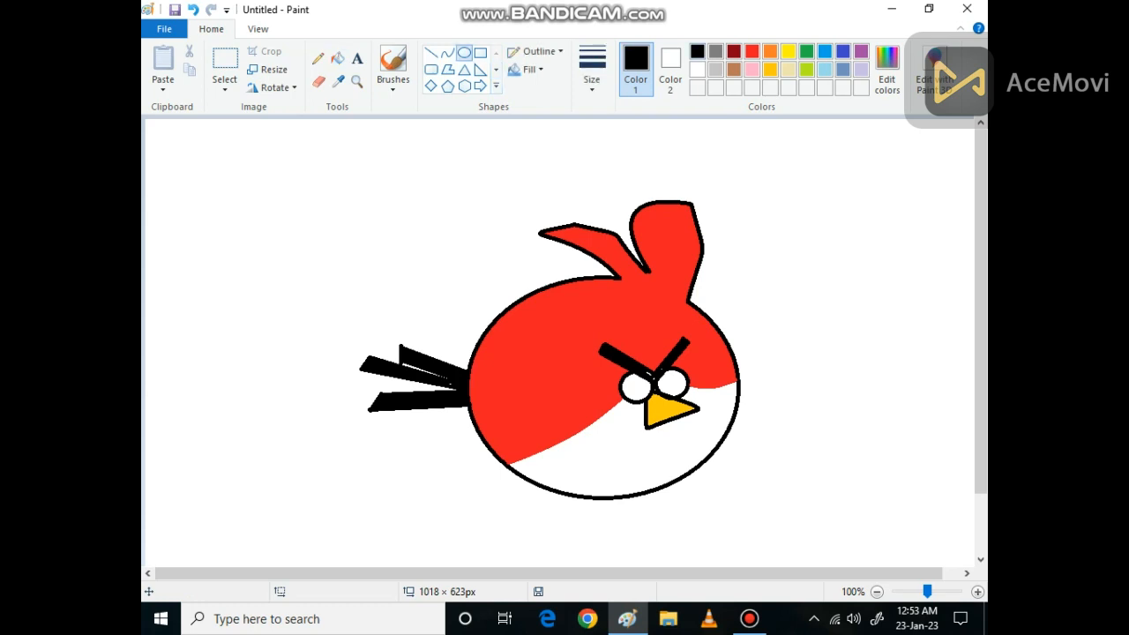
mouse_move(677, 382)
mouse_down()
mouse_move(686, 392)
mouse_move(645, 399)
mouse_up()
click(781, 270)
- Try a brown fill on the lower body and replace it with light gray
click(735, 70)
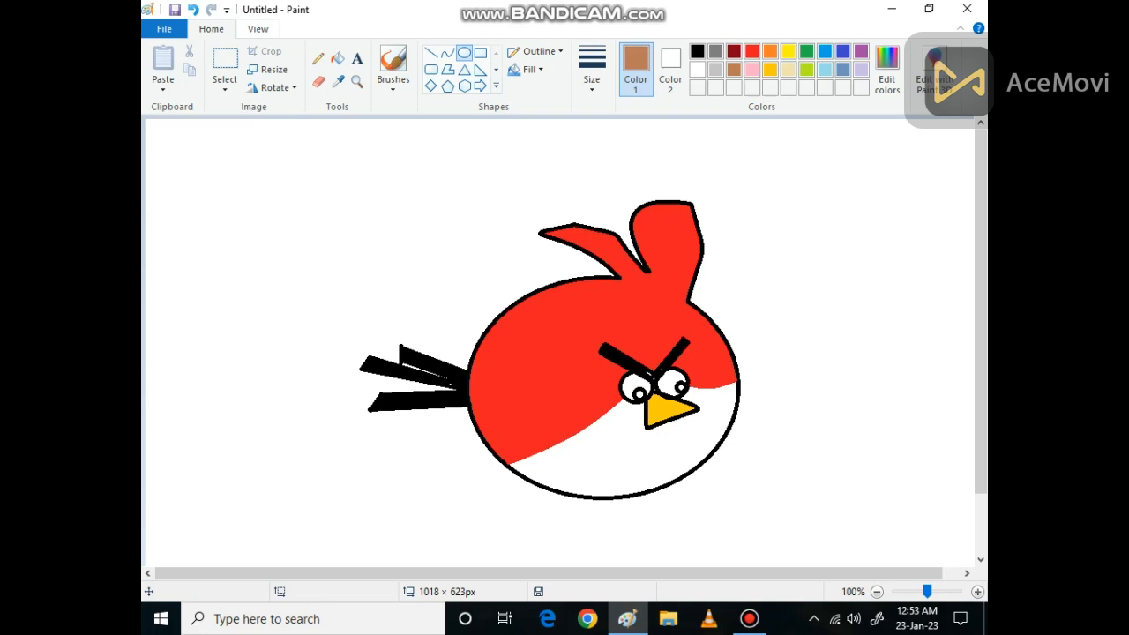
click(338, 59)
click(660, 477)
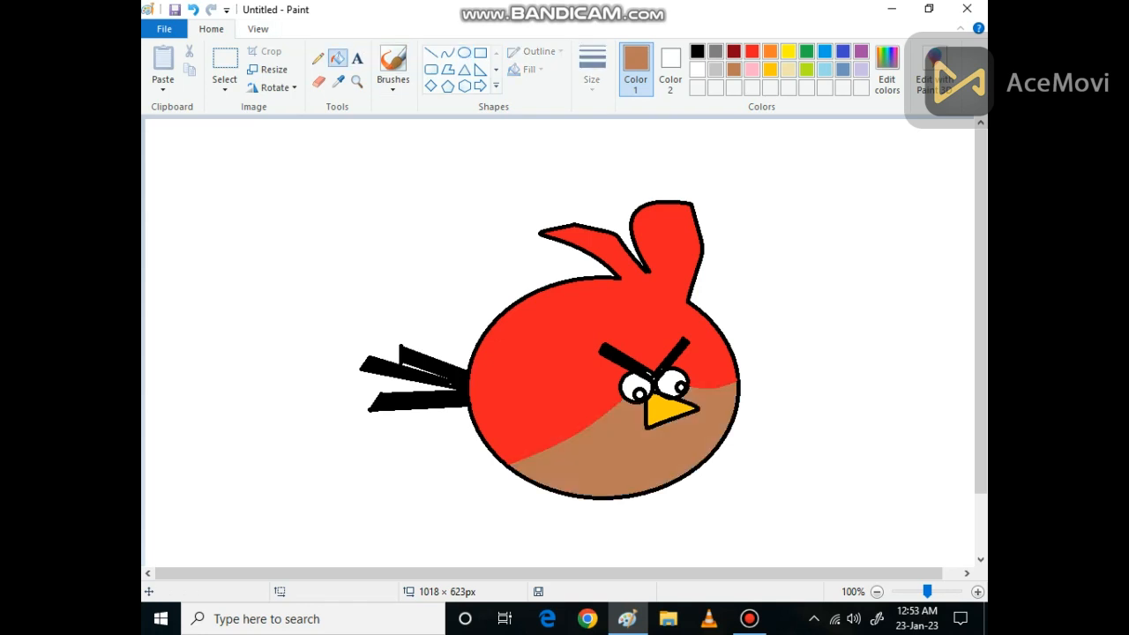
click(716, 70)
click(635, 455)
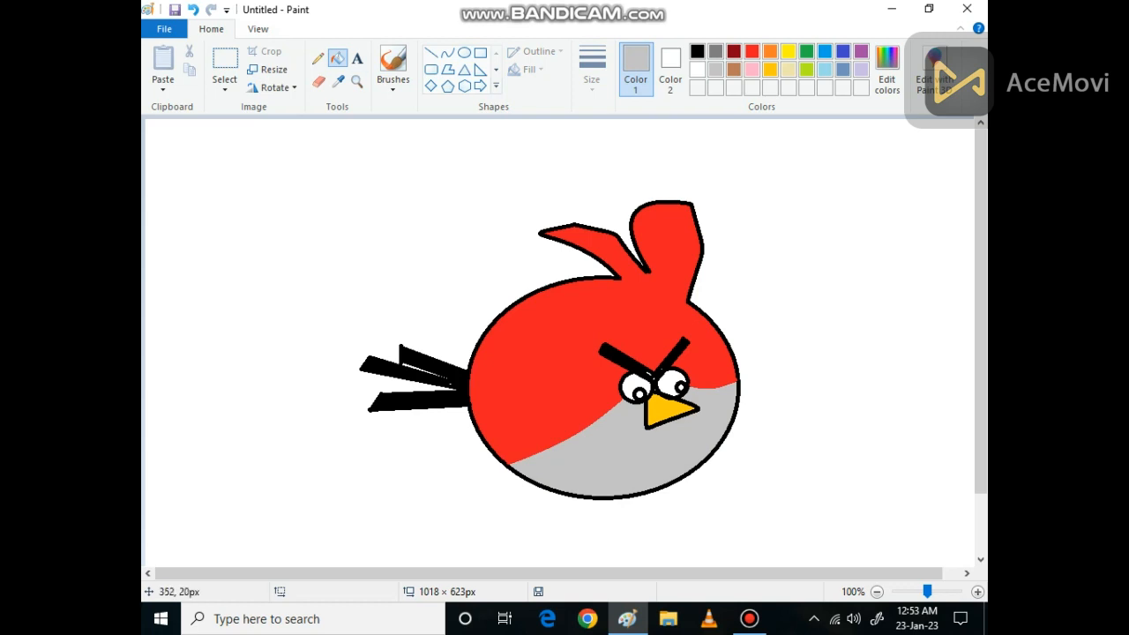
- Touch up the gap where the two eyebrows meet in black with the Airbrush
click(392, 81)
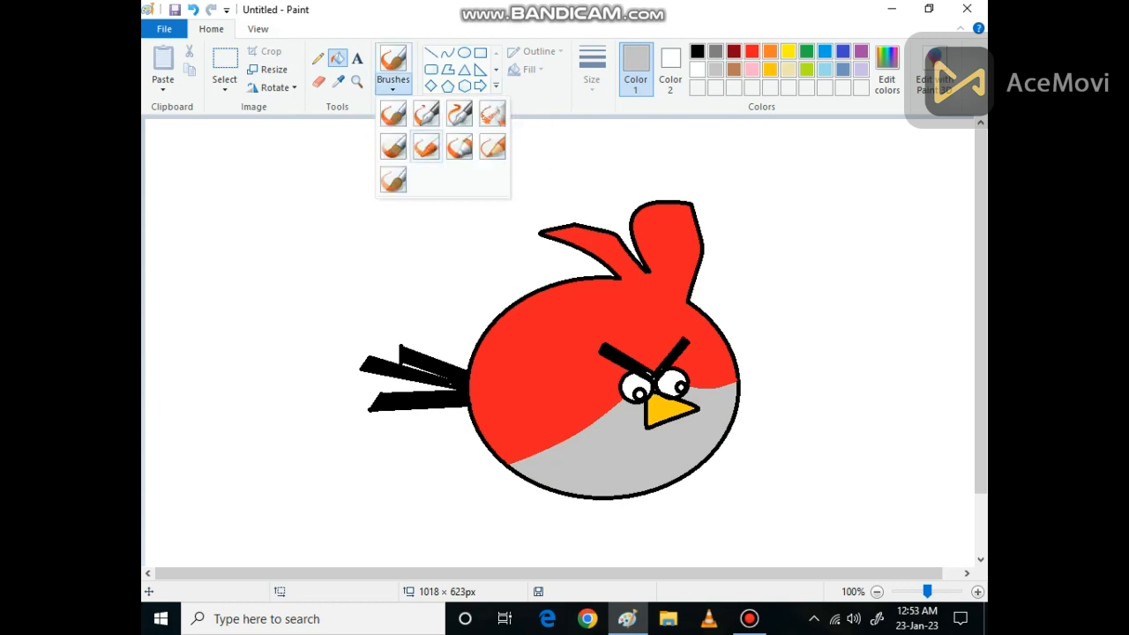
click(493, 112)
click(697, 51)
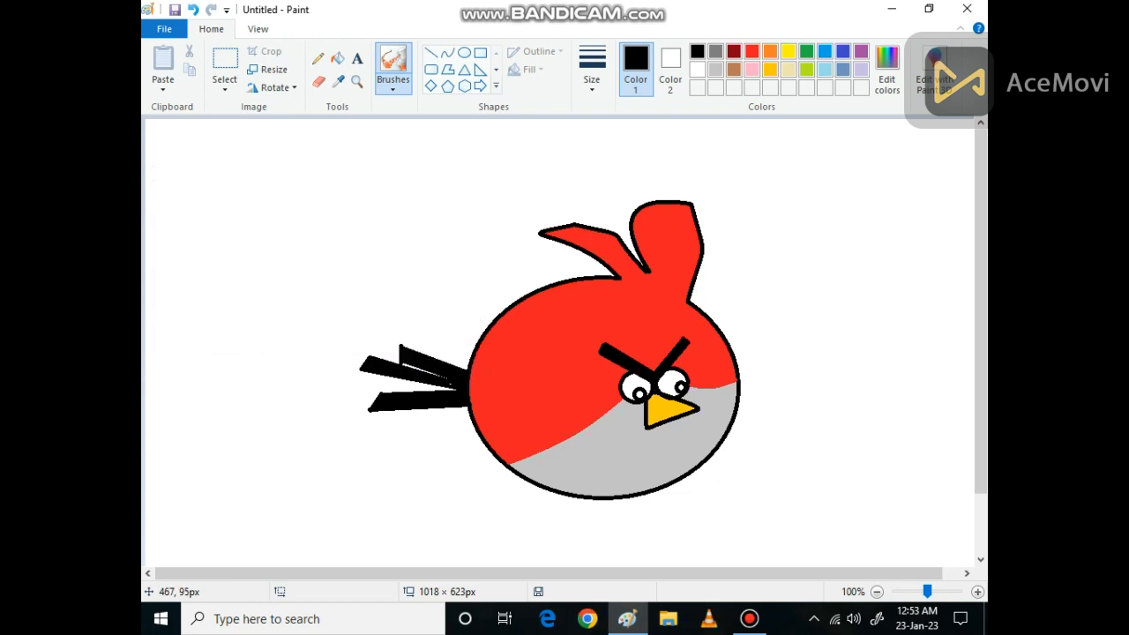
- Start saving the finished drawing by opening the Save As dialog
click(174, 10)
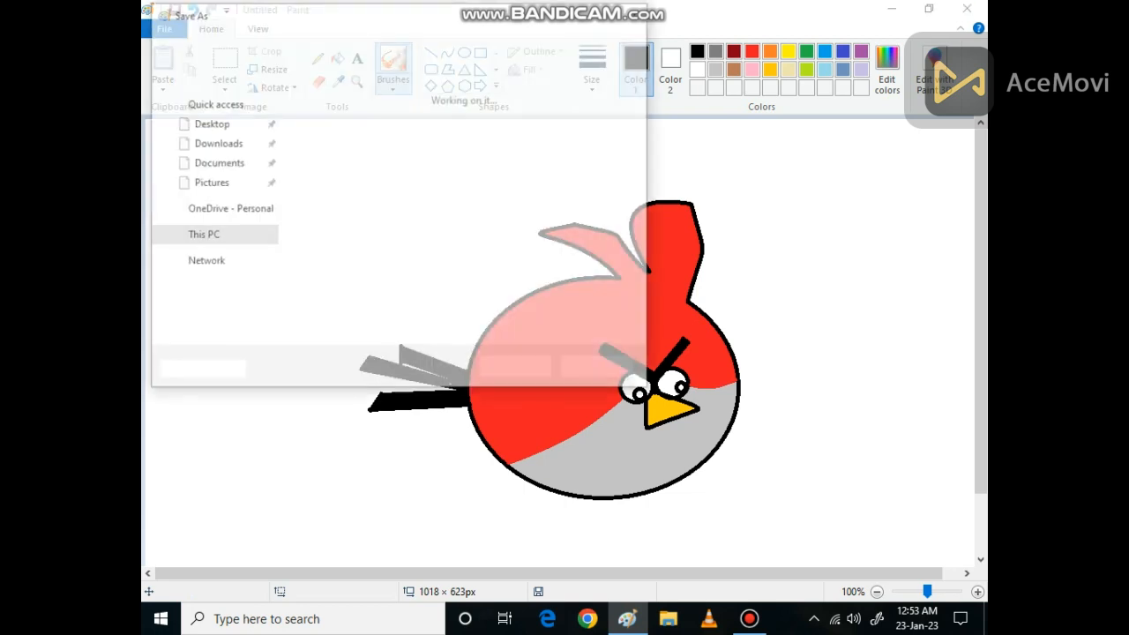